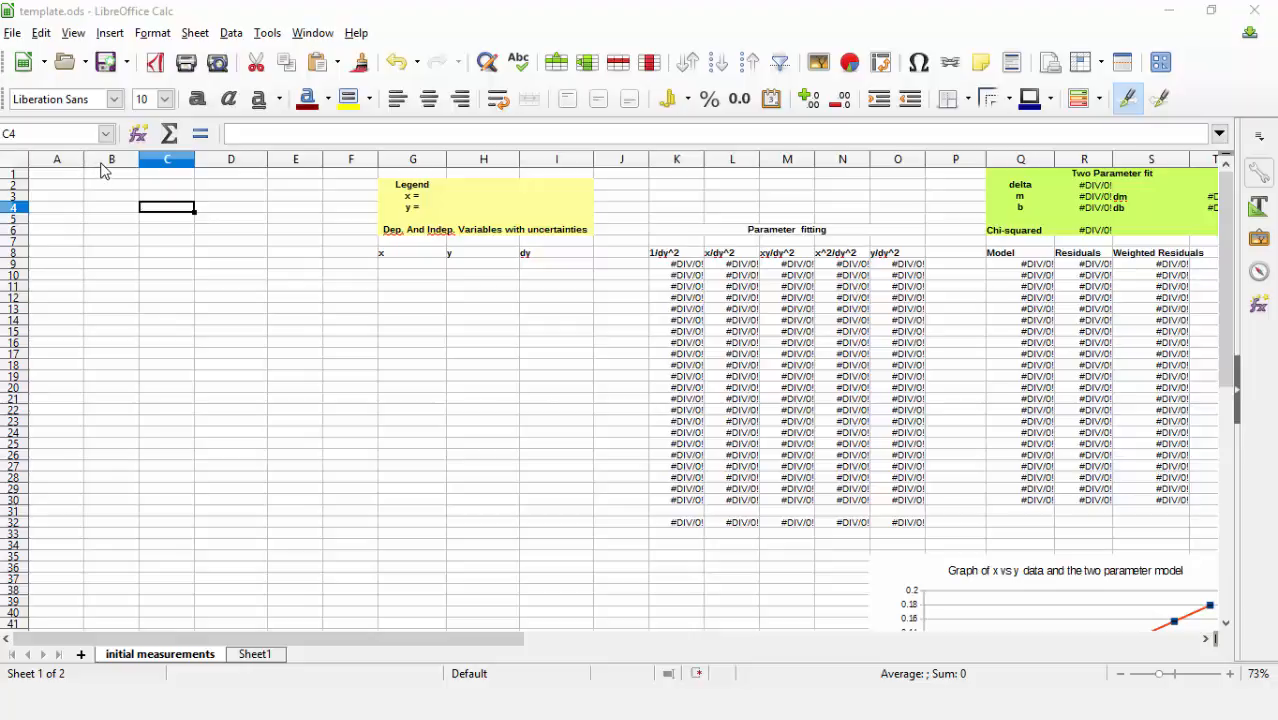
- Insert three new columns to the left of columns B through D
drag(104, 167, 225, 167)
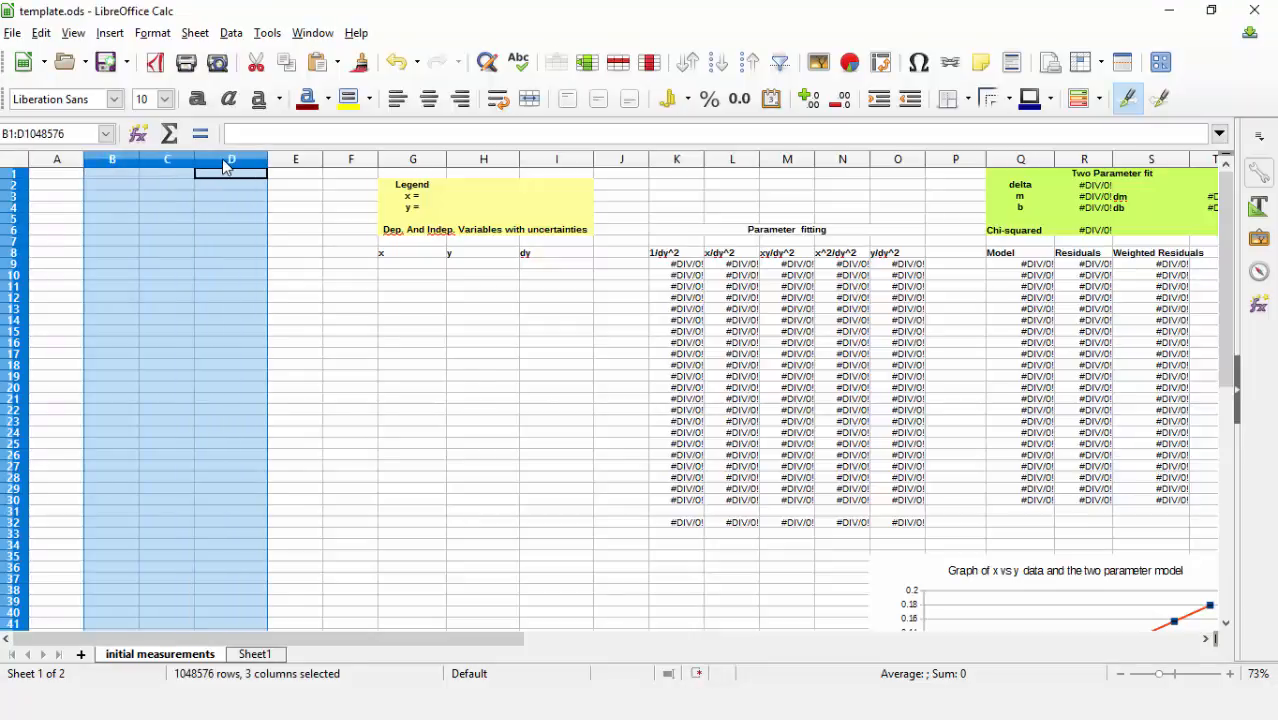
right_click(225, 167)
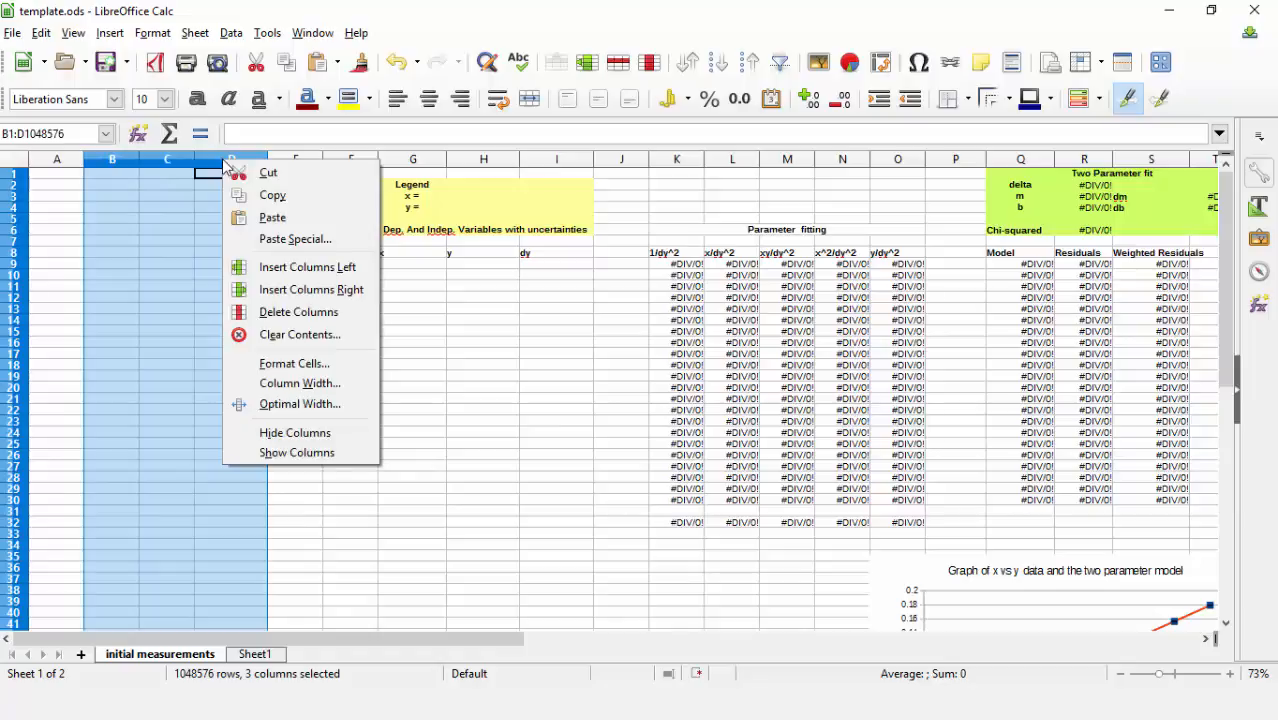
click(268, 271)
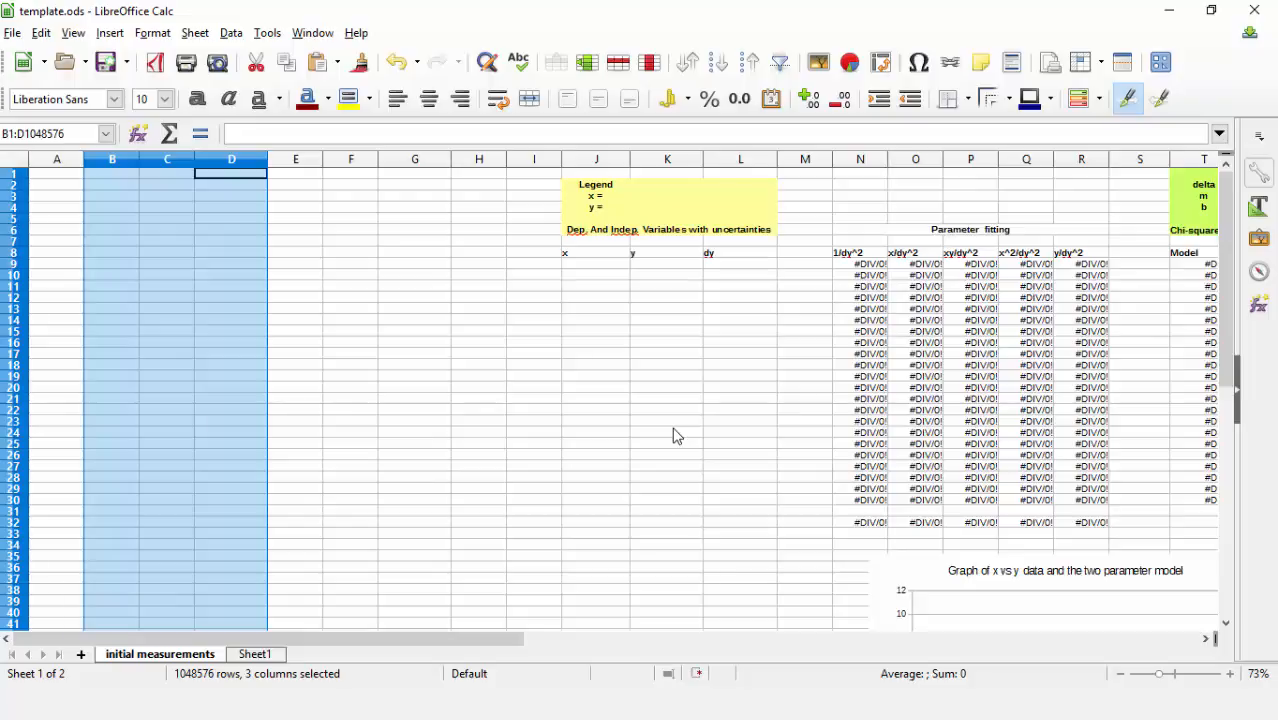
- Fill in the yellow legend with x as current in amps and y as voltage in volts
click(645, 203)
text(current)
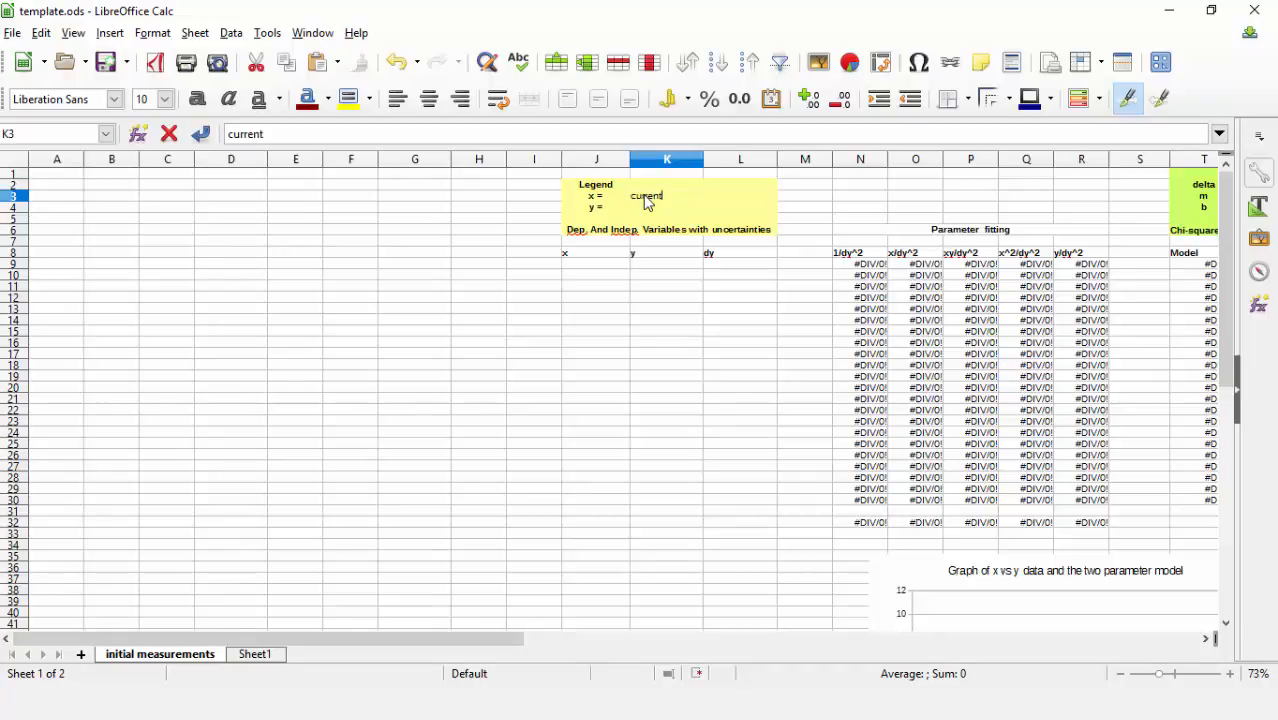
key(Tab)
text(amps)
key(Return)
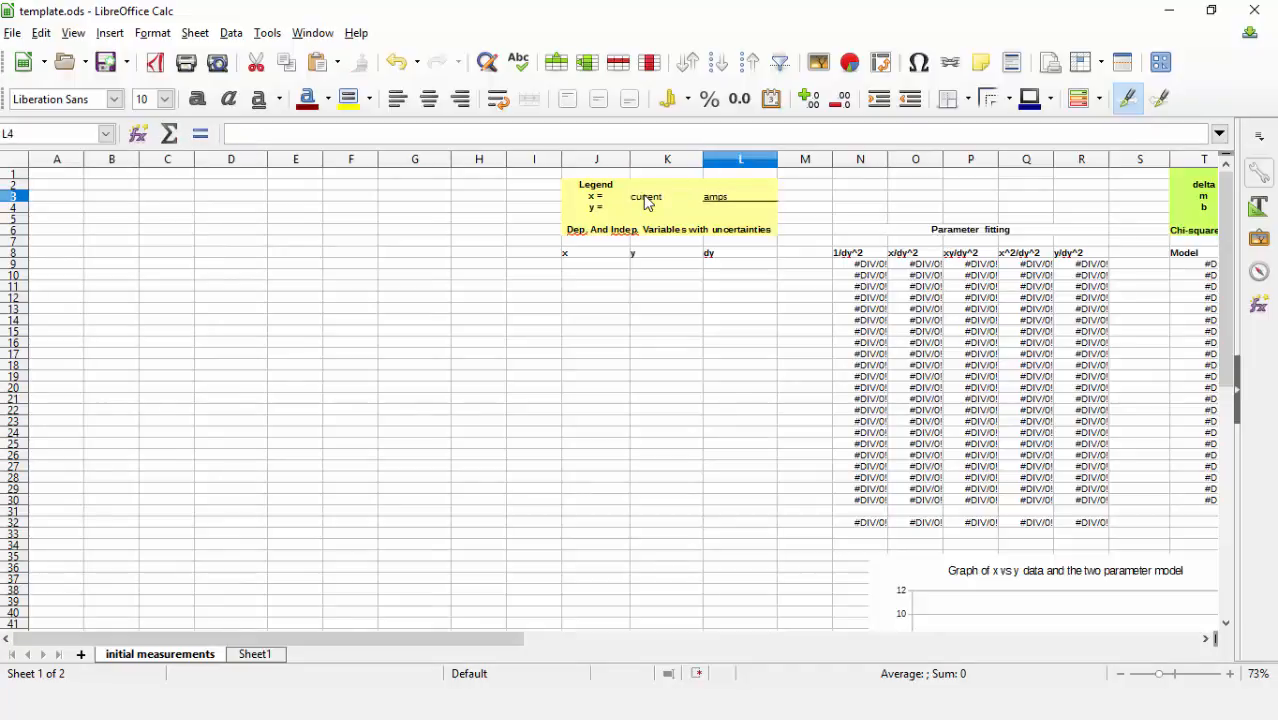
key(Left)
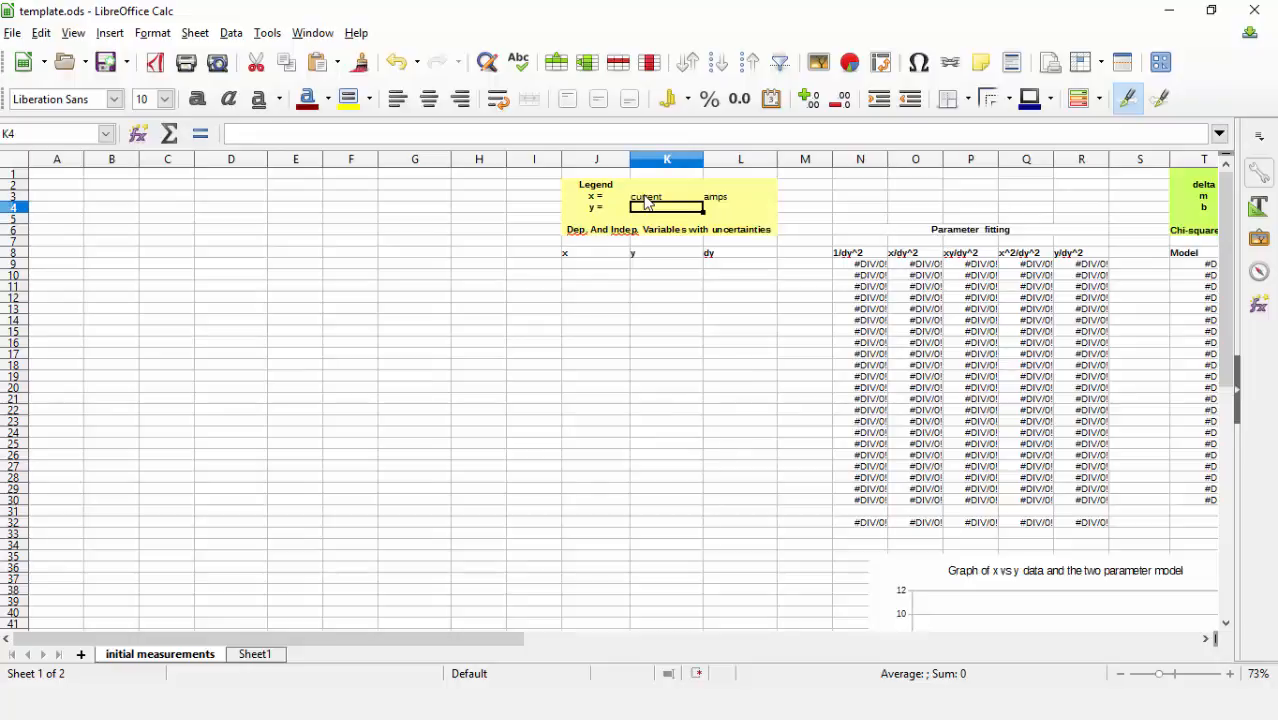
text(voltage)
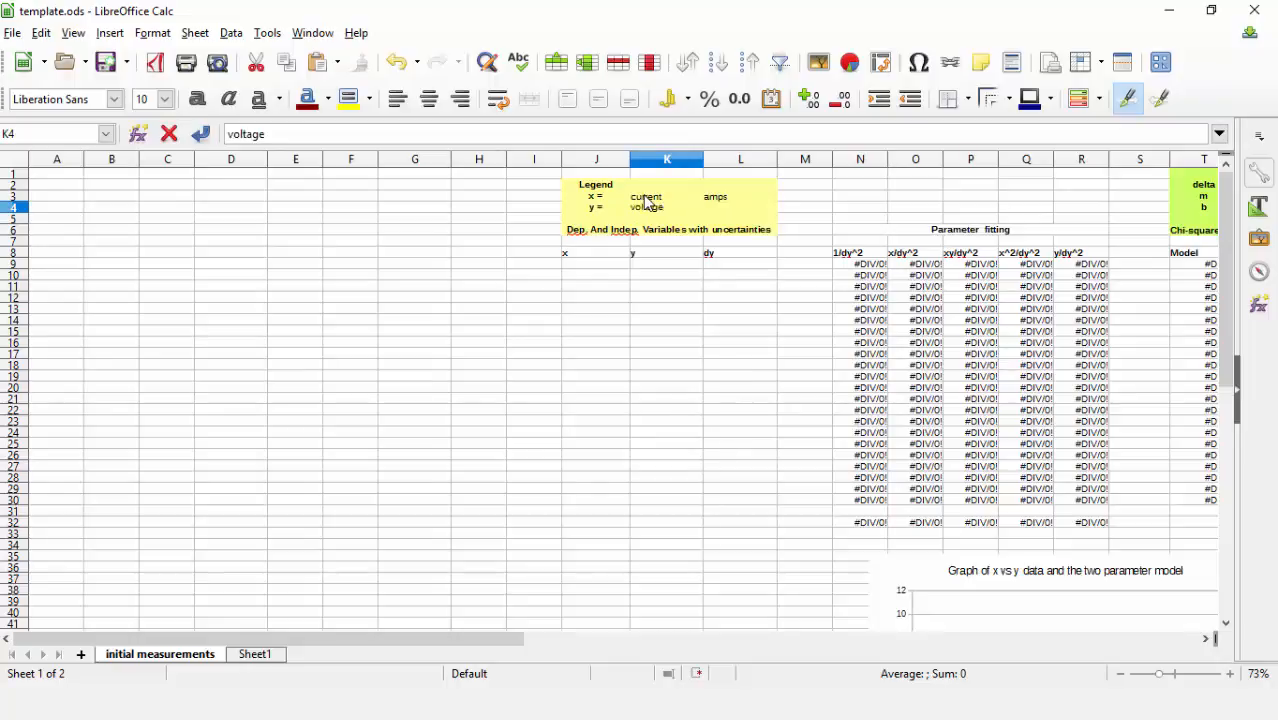
key(Tab)
text(volts)
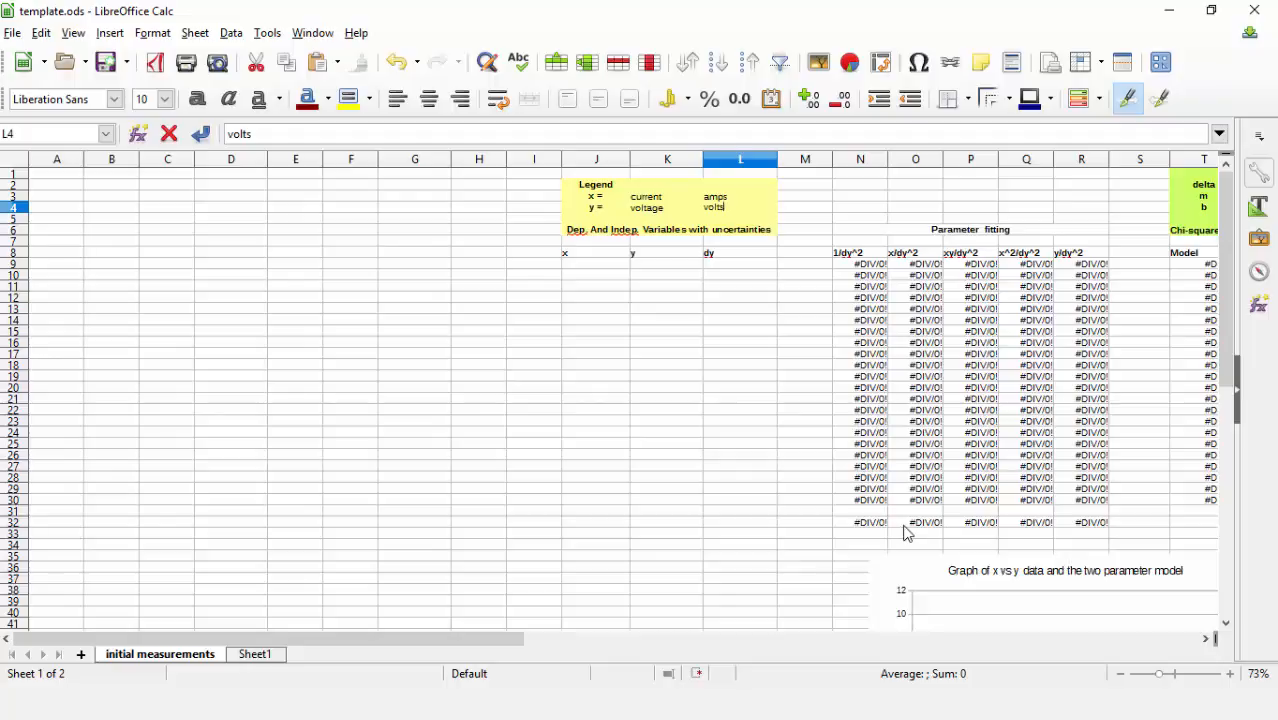
- Switch to the slope uncertainty PDF in Acrobat Reader to consult the weighted fit equations, and return to the Calc template
scroll(905, 533, right, 5)
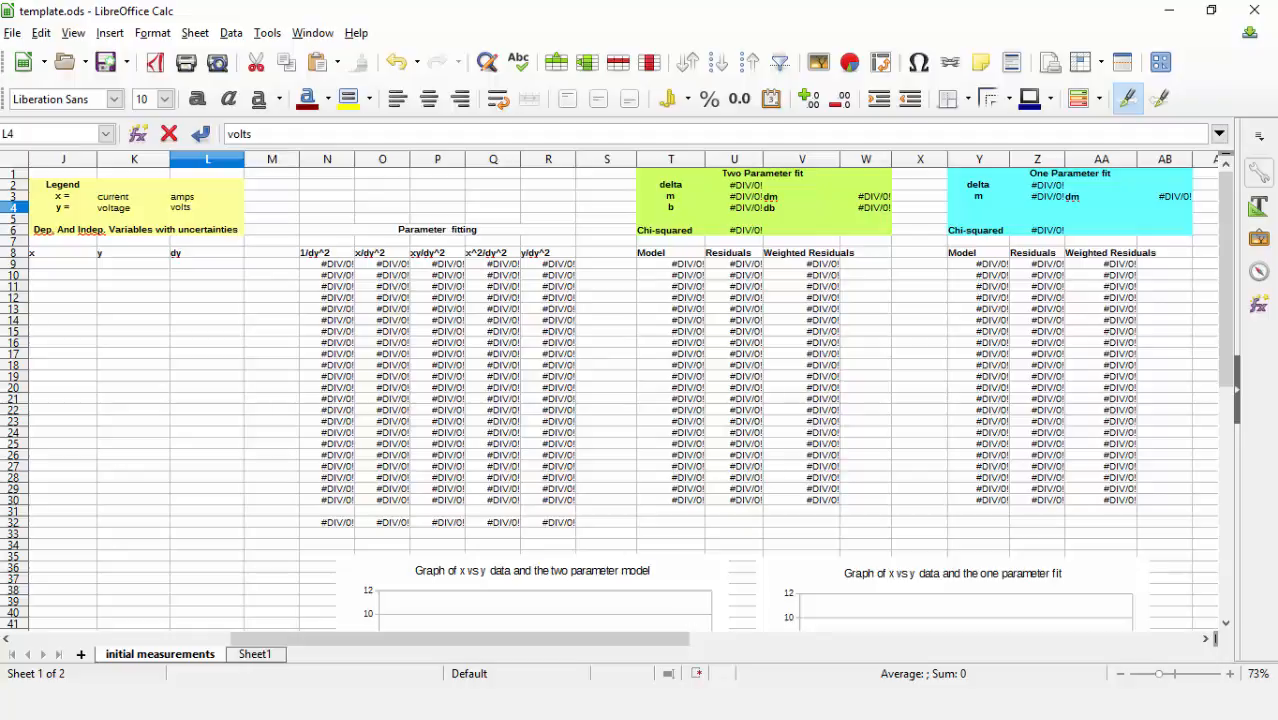
key(alt+Tab)
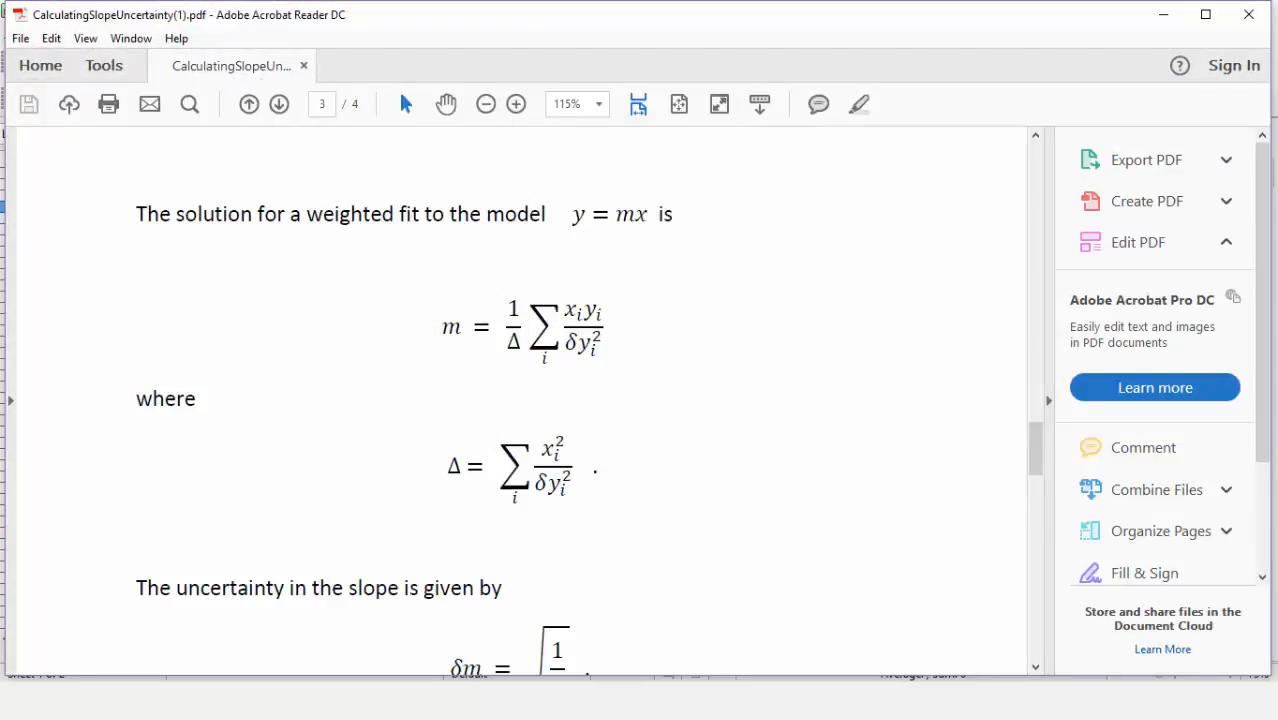
key(alt+Tab)
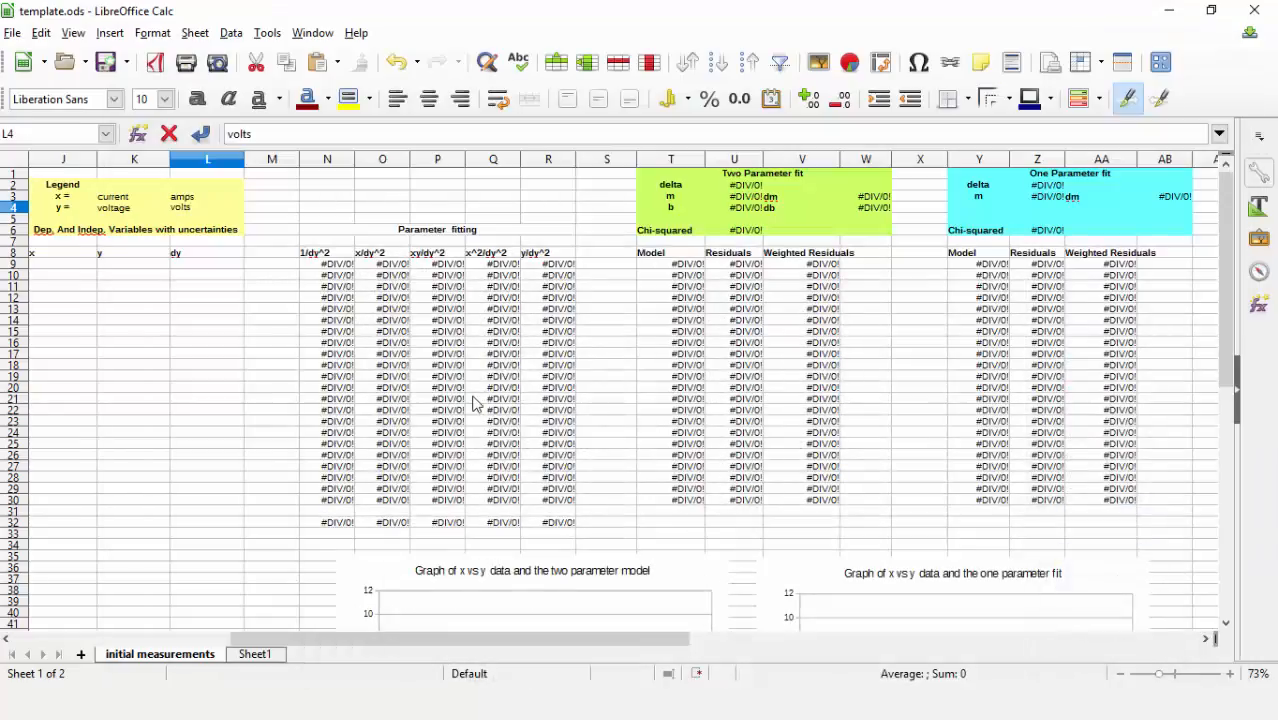
- Examine the parameter fitting formulas for 1/dy^2 in N9 and its column sum in N32, leaving them unchanged
click(323, 265)
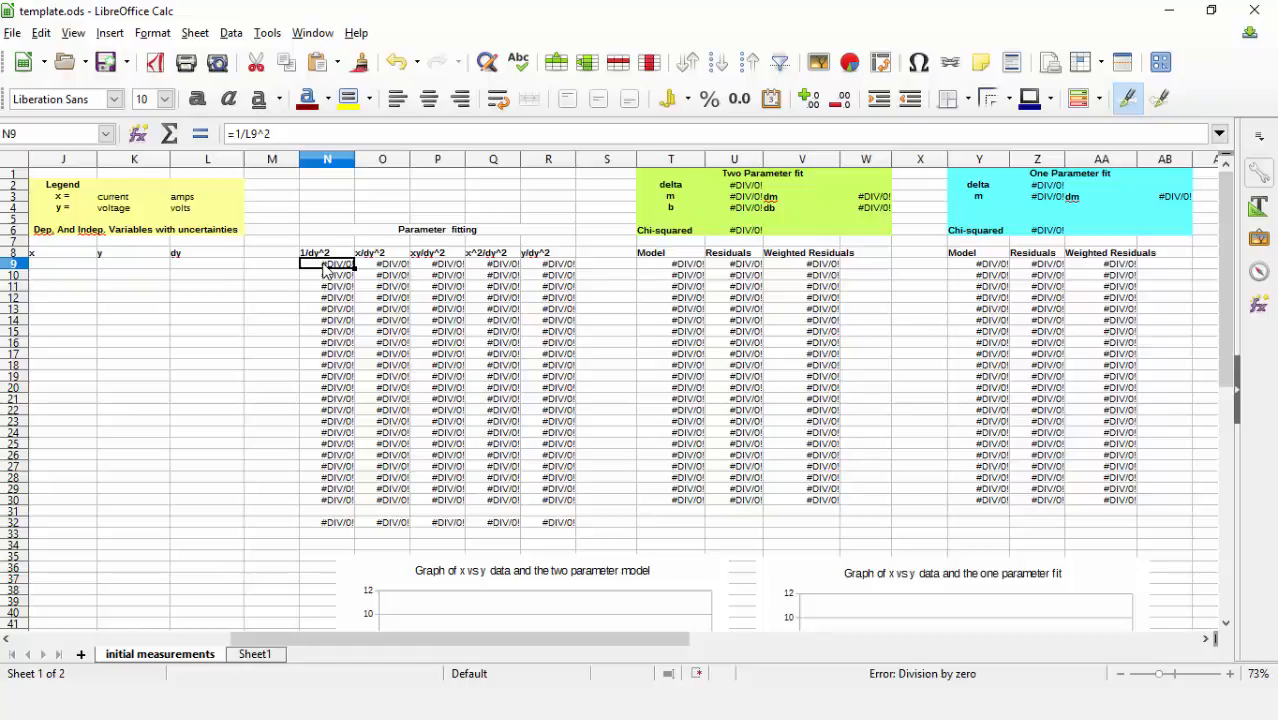
double_click(323, 265)
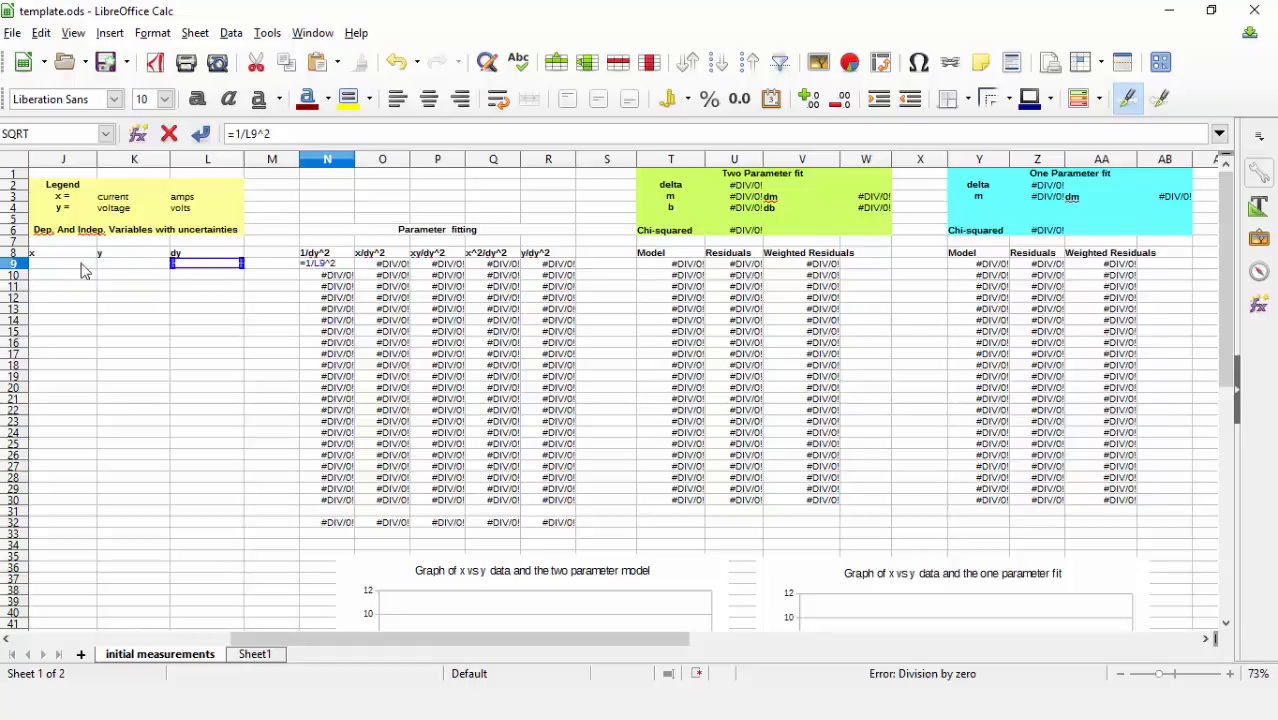
key(Return)
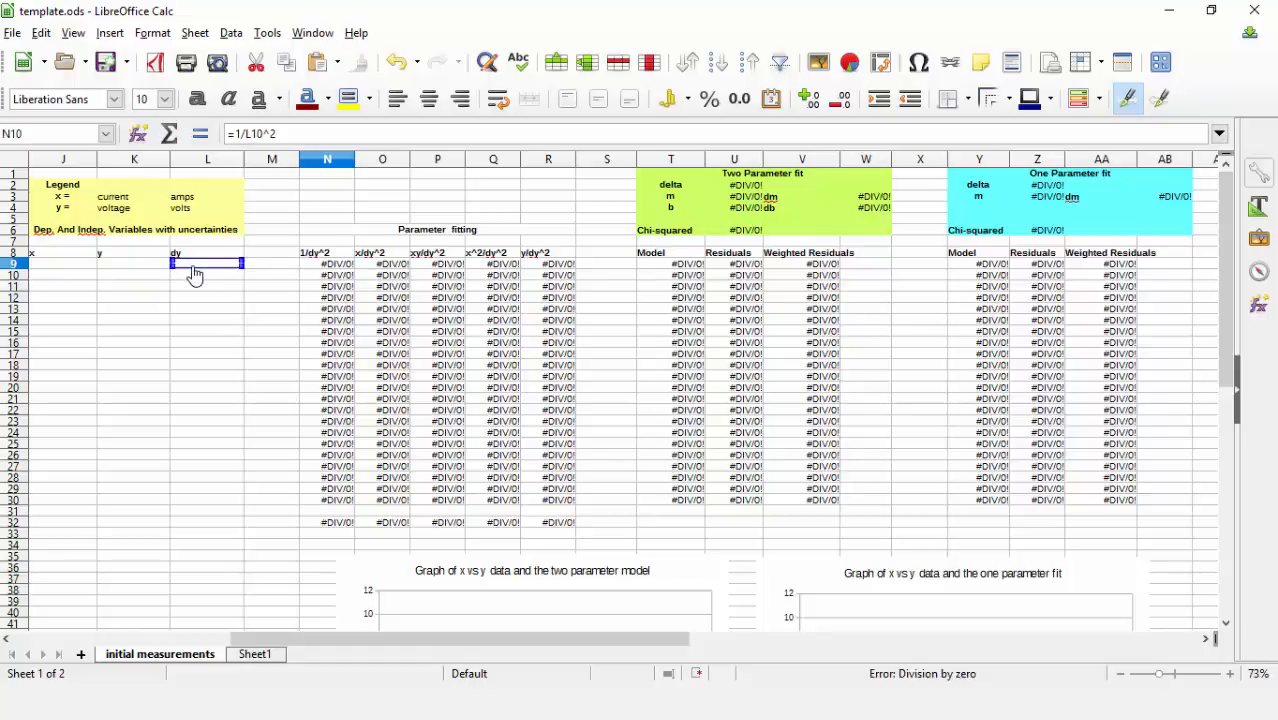
double_click(349, 266)
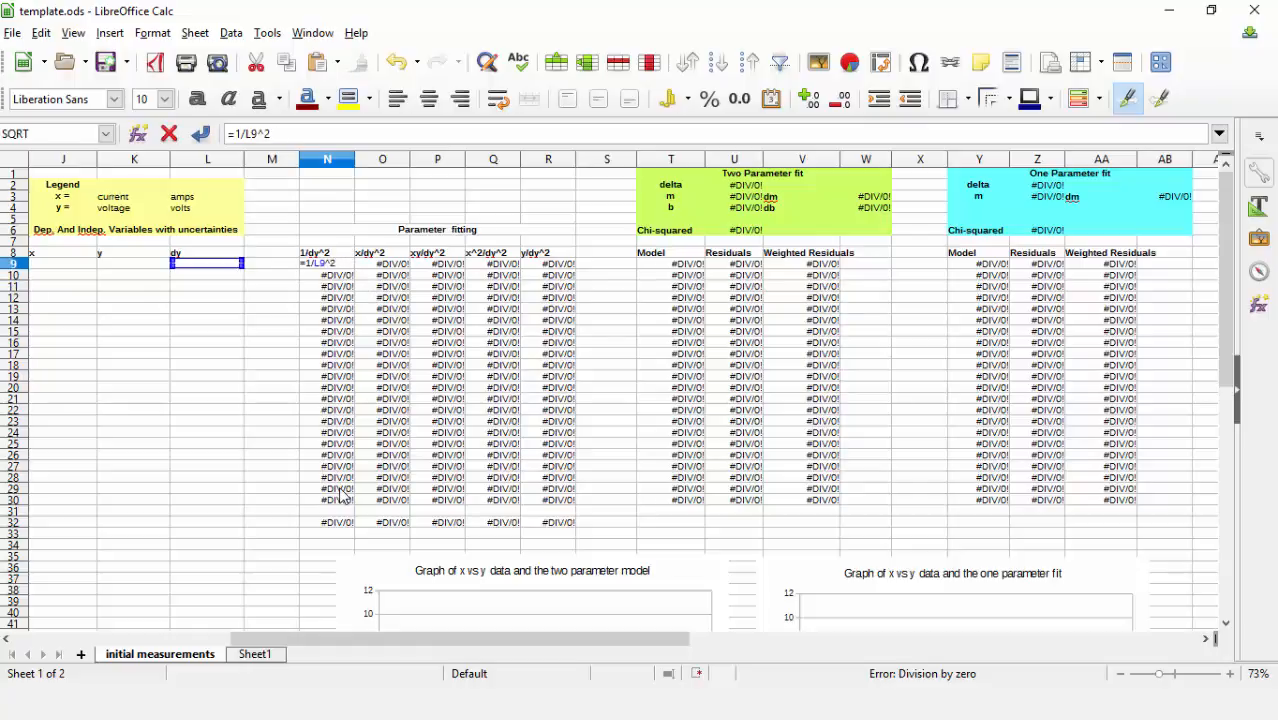
key(Return)
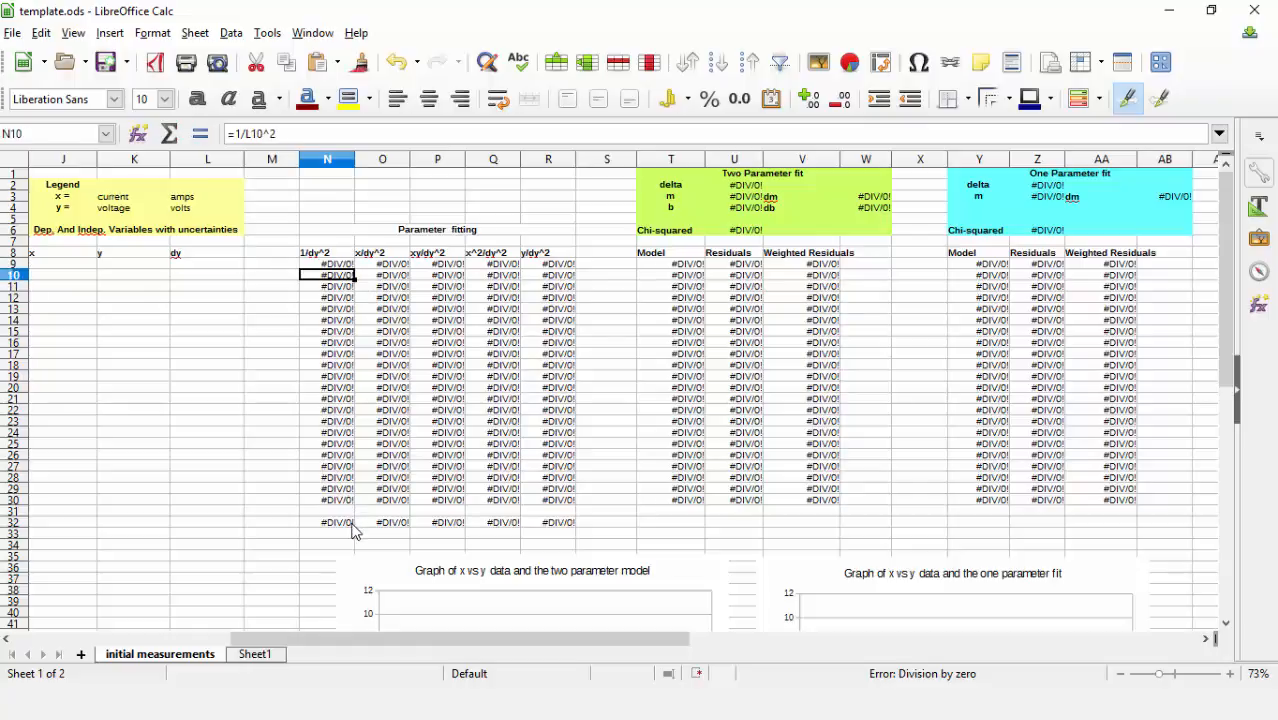
click(350, 523)
double_click(338, 524)
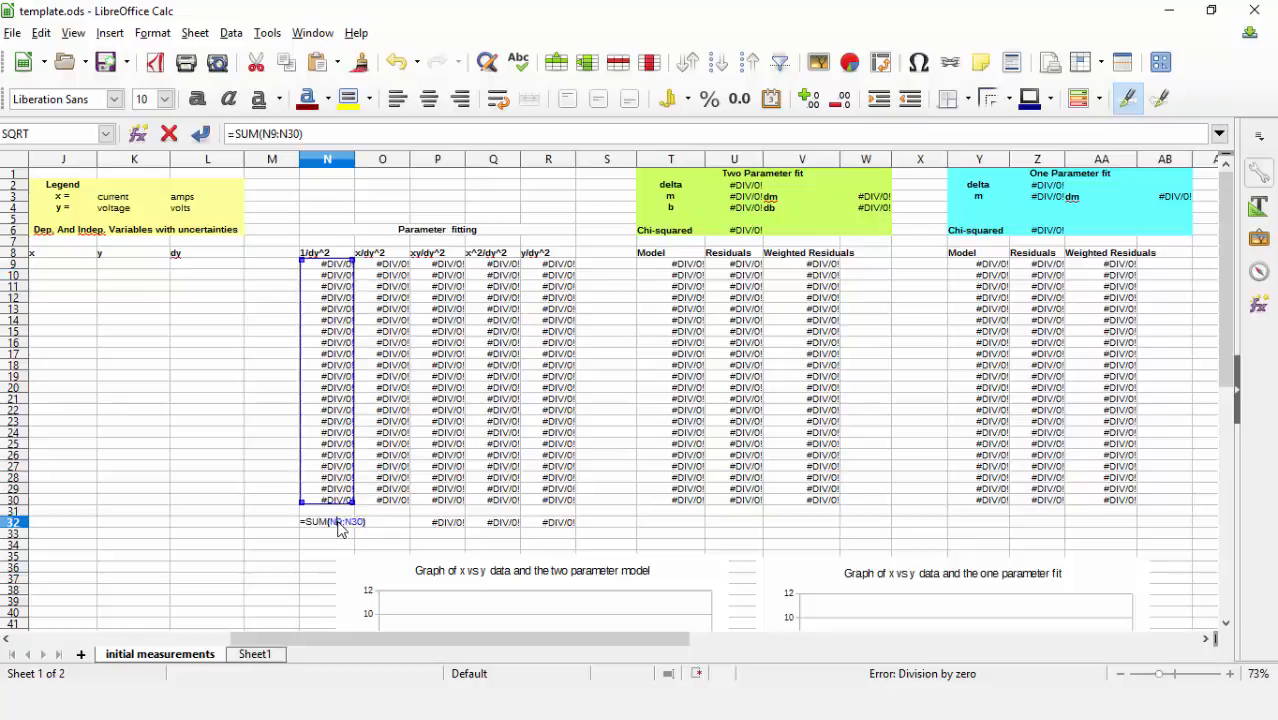
key(Return)
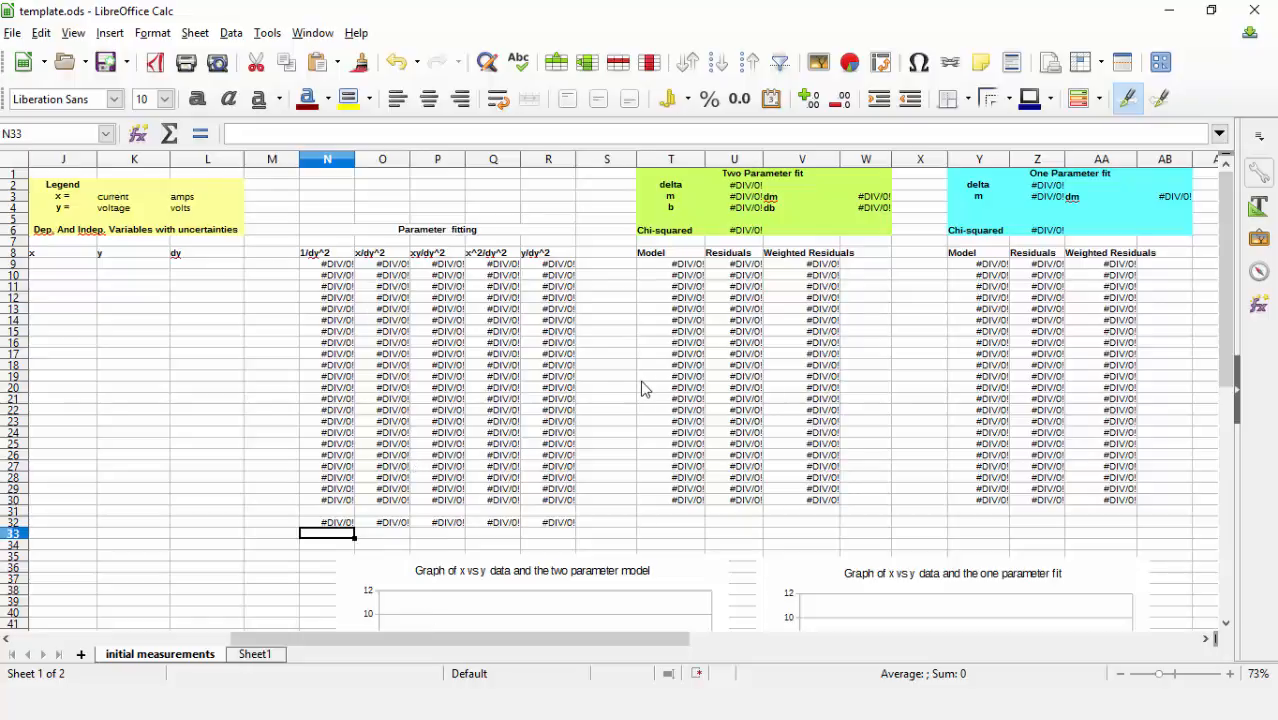
- Examine the two parameter fit formulas for delta, chi-squared and the Model column's second row
scroll(643, 388, right, 6)
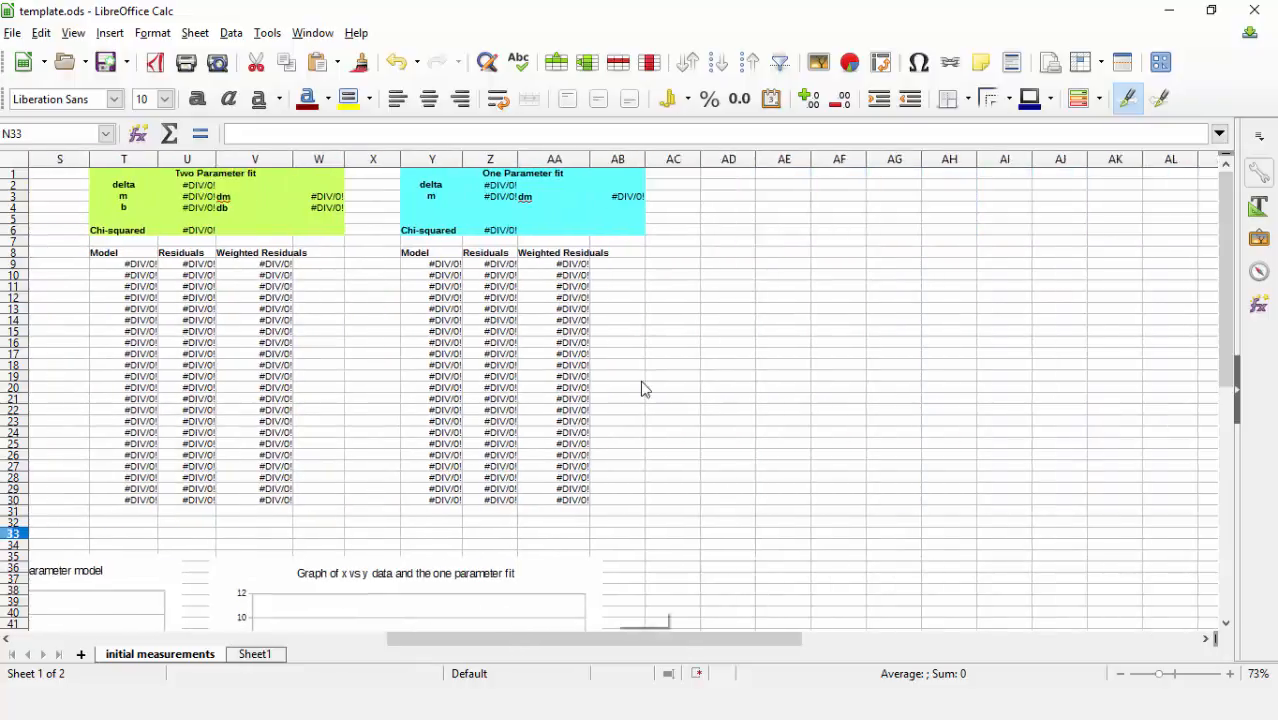
scroll(643, 388, left, 3)
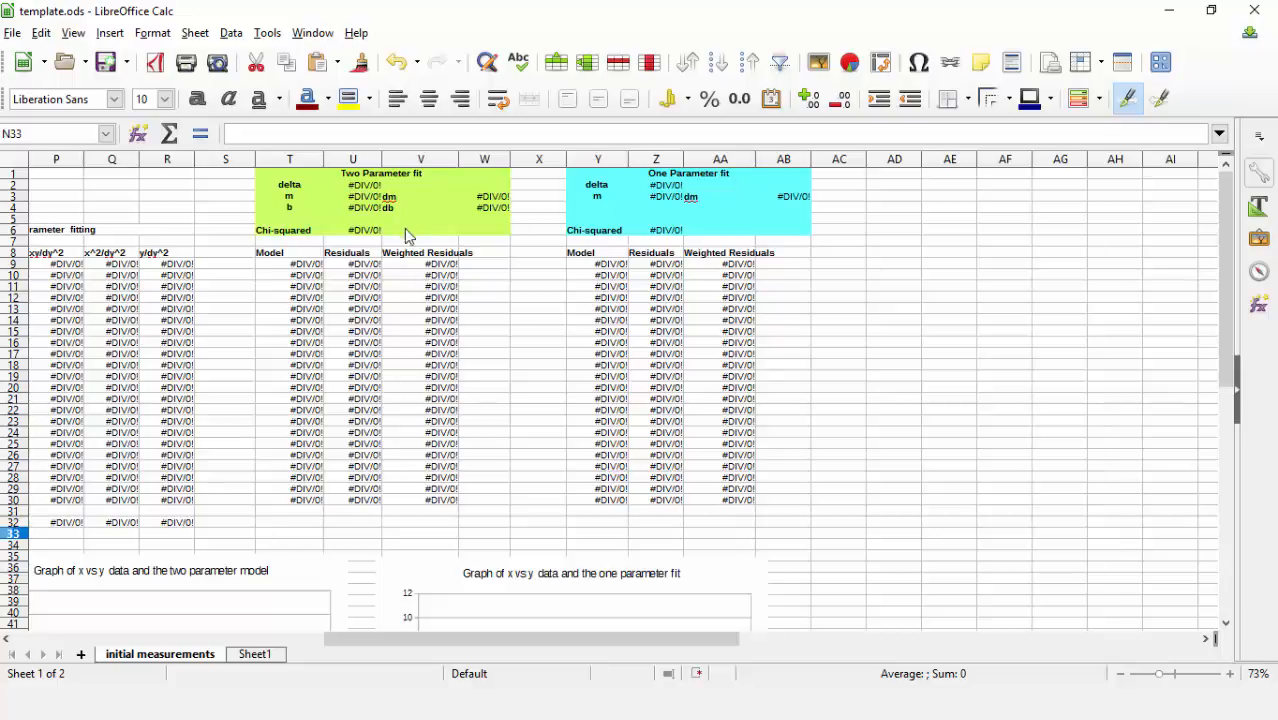
click(352, 187)
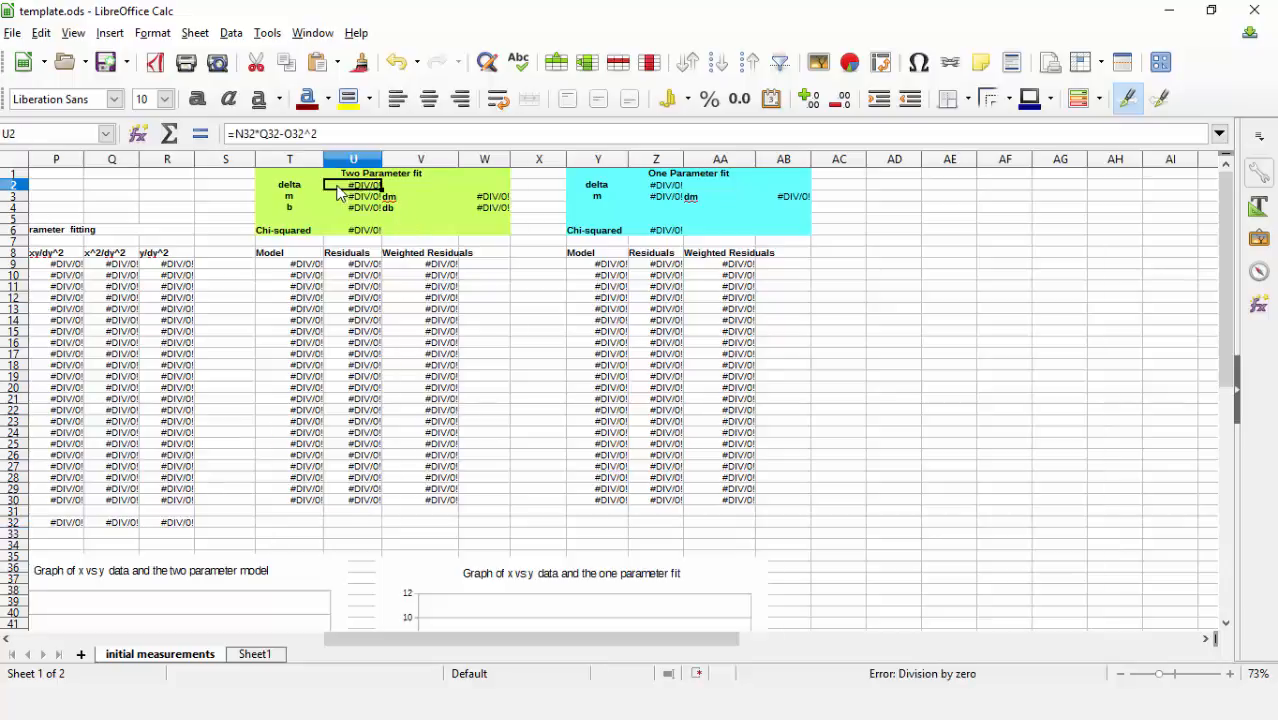
double_click(351, 189)
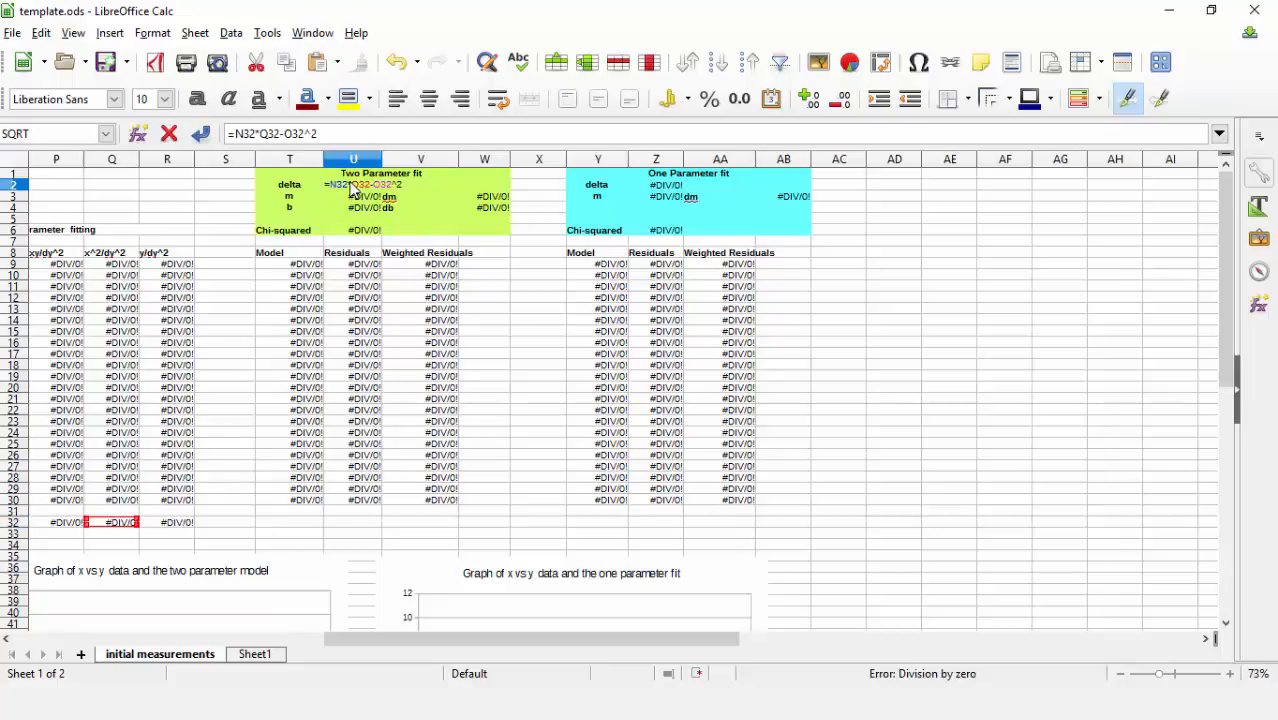
key(Return)
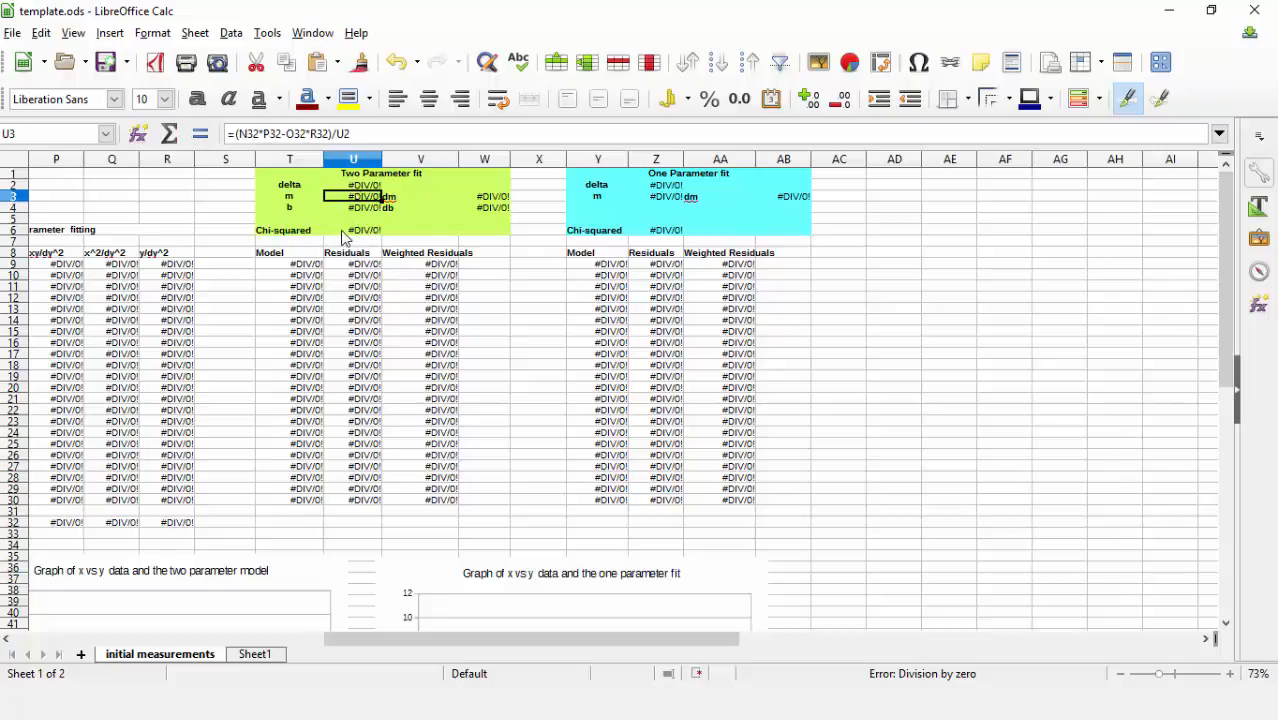
click(344, 232)
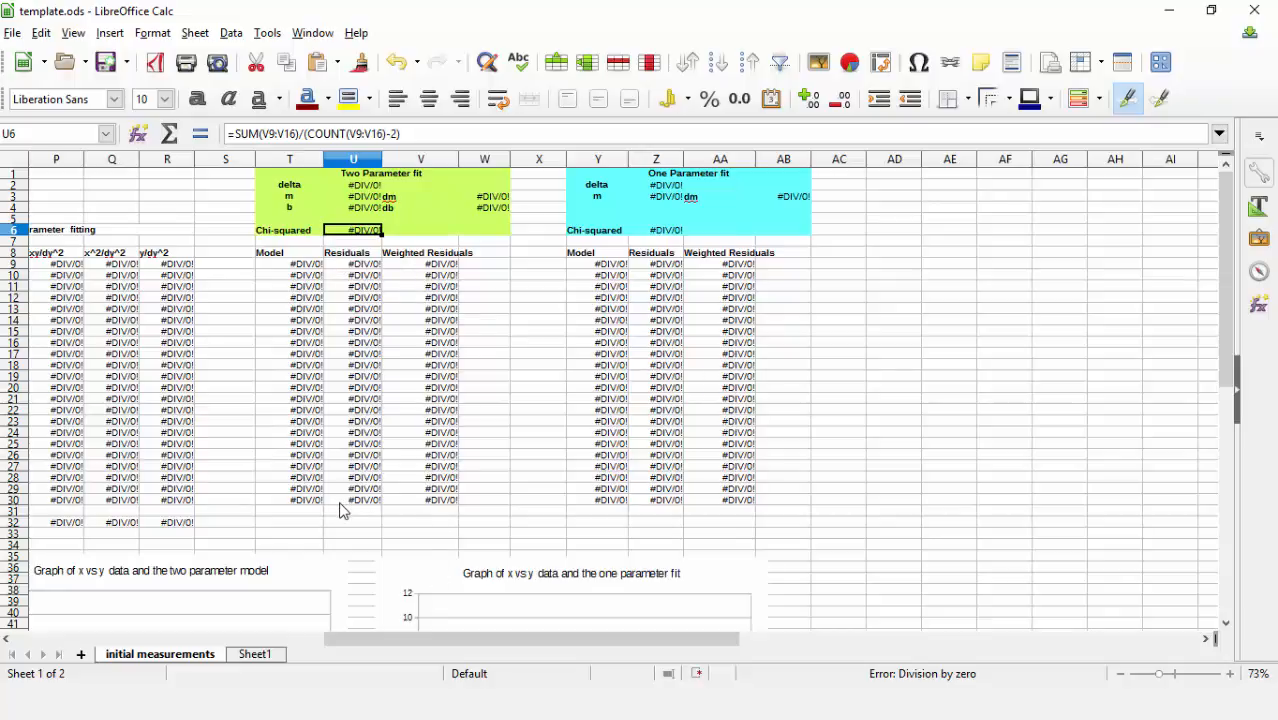
click(290, 275)
scroll(670, 297, left, 1)
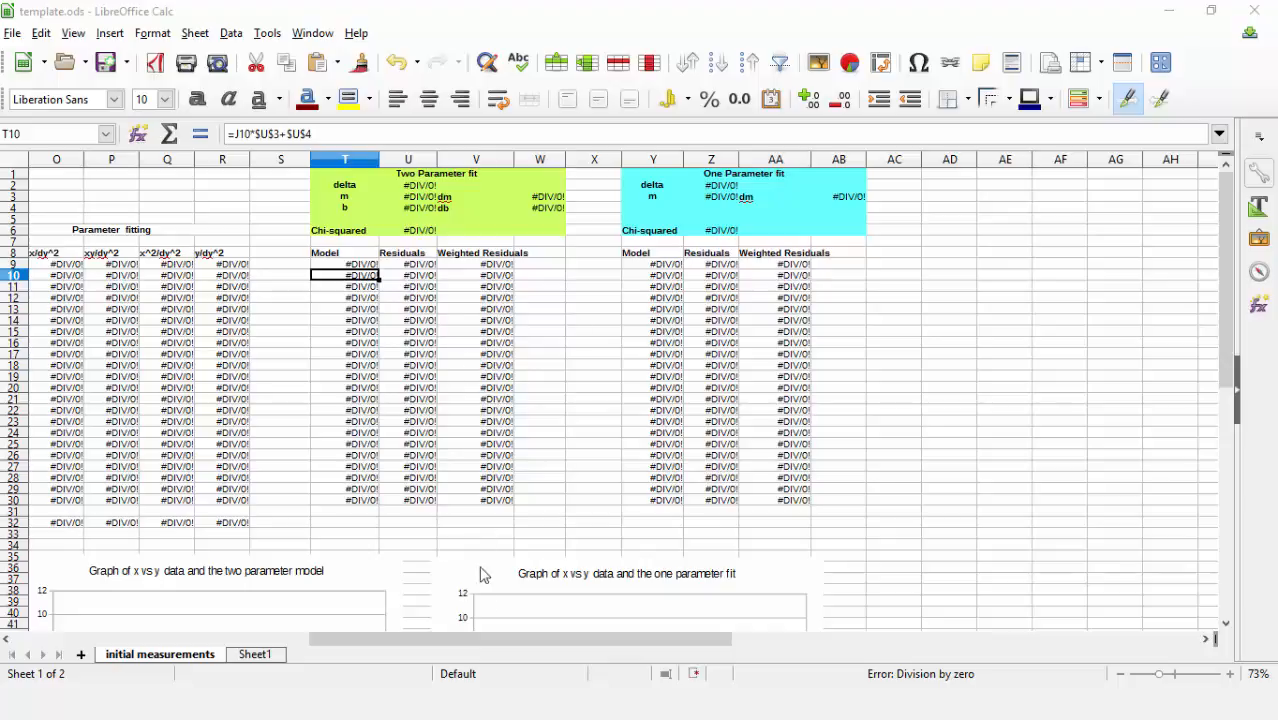
- Enter 1 in the first x cell J9 and extend the series down to 22 in J30
drag(497, 638, 362, 637)
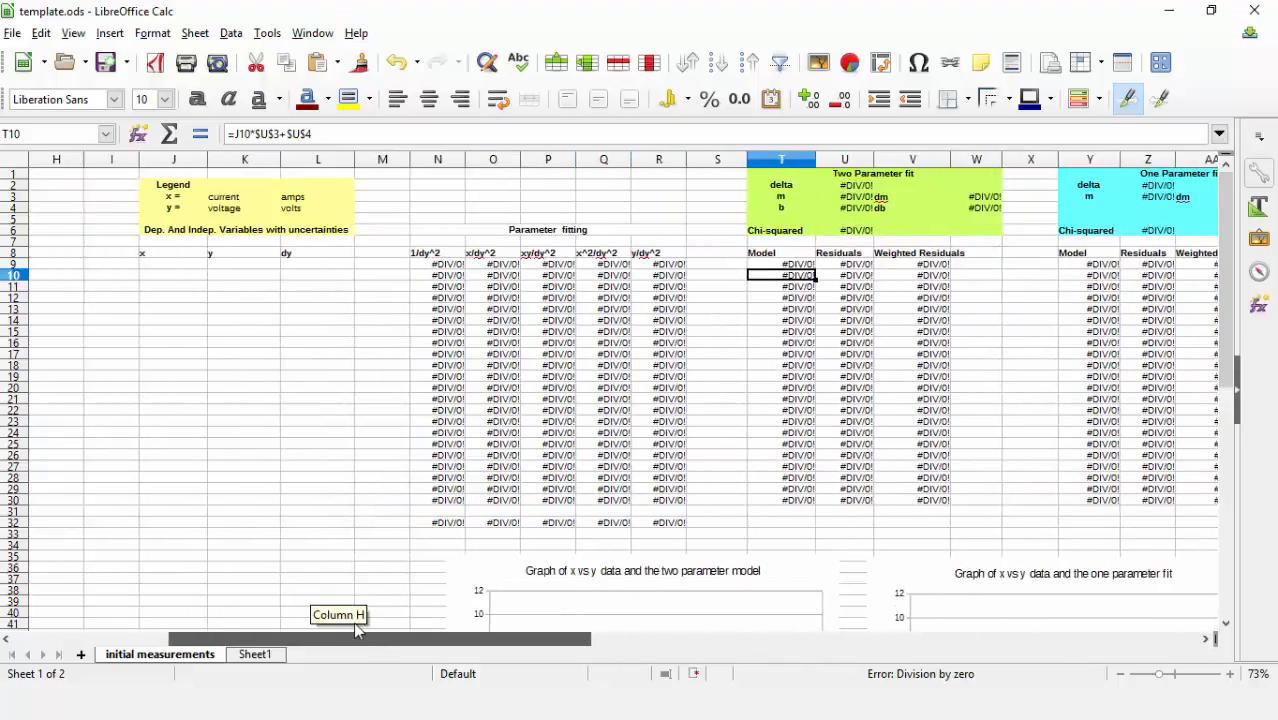
click(200, 272)
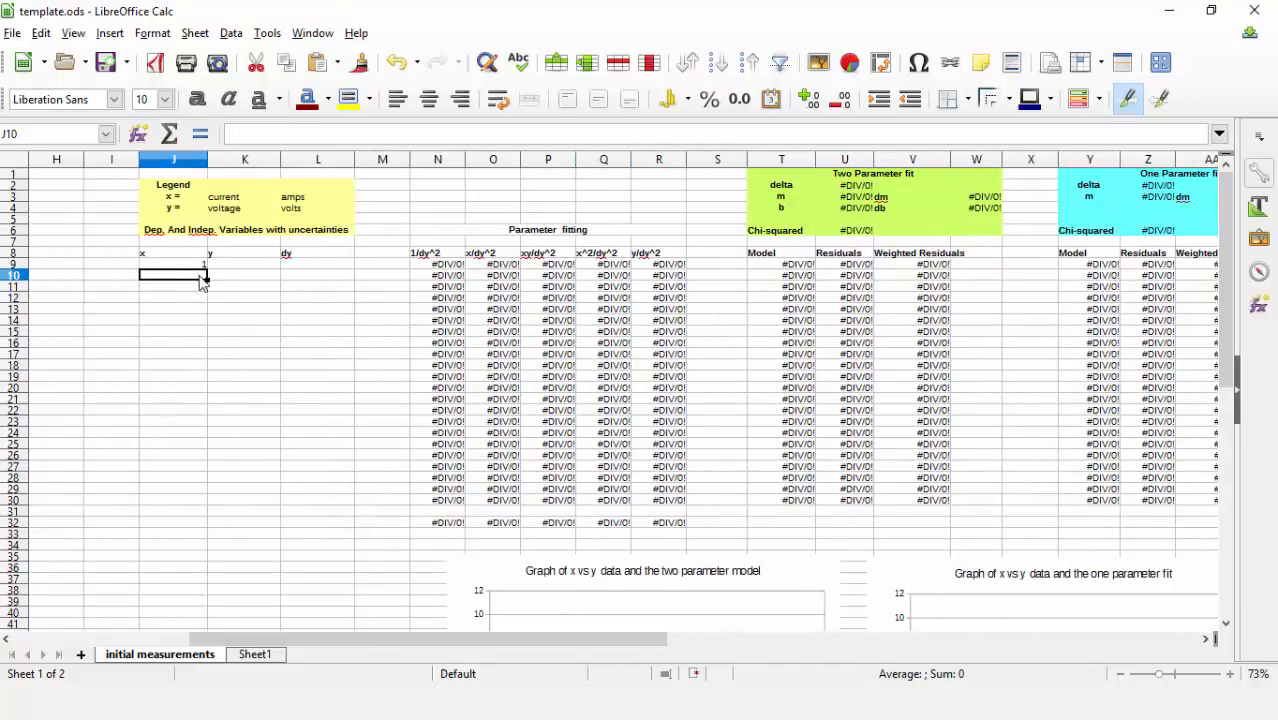
key(Up)
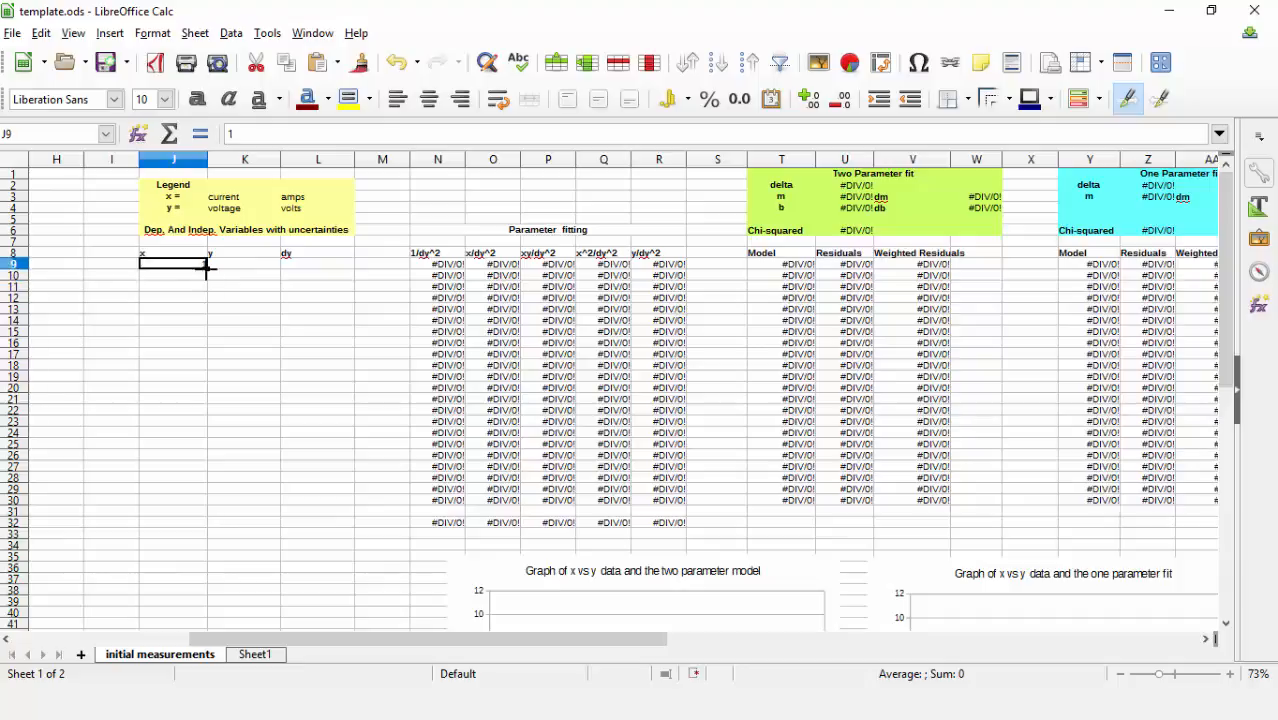
drag(207, 270, 195, 505)
- Enter 1 in the first y cell K9 and extend the series down to 22 in K30
click(259, 265)
text(1)
key(Return)
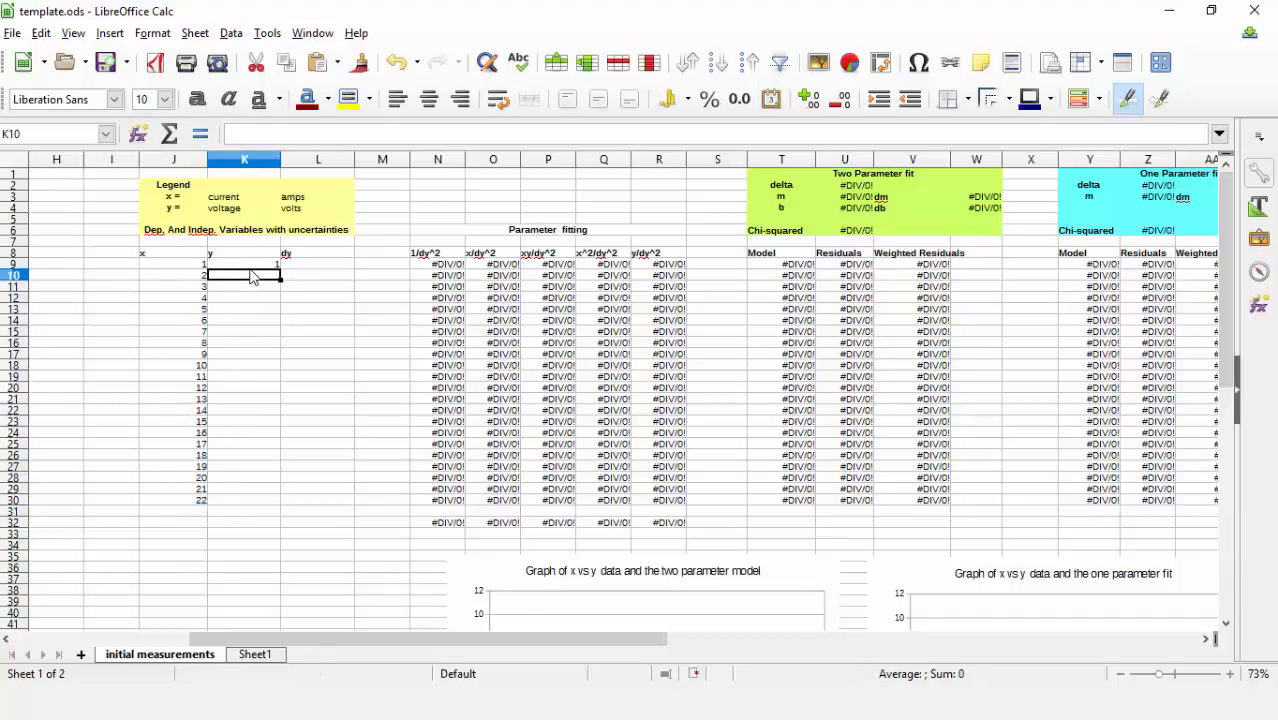
key(Up)
drag(281, 269, 254, 508)
- Enter an uncertainty of 0.1 in the first dy cell L9 and copy it down through L30
click(321, 266)
text(0.1)
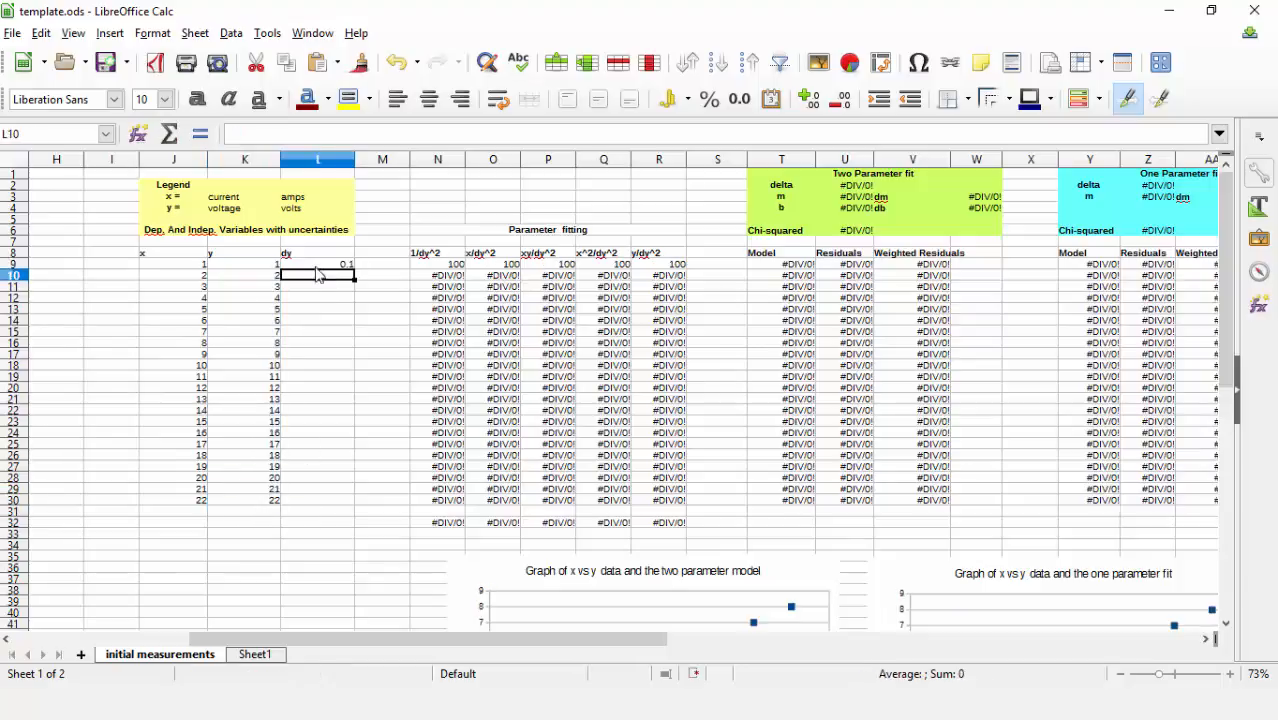
key(Return)
key(Up)
key(ctrl+c)
drag(323, 279, 355, 500)
key(ctrl+v)
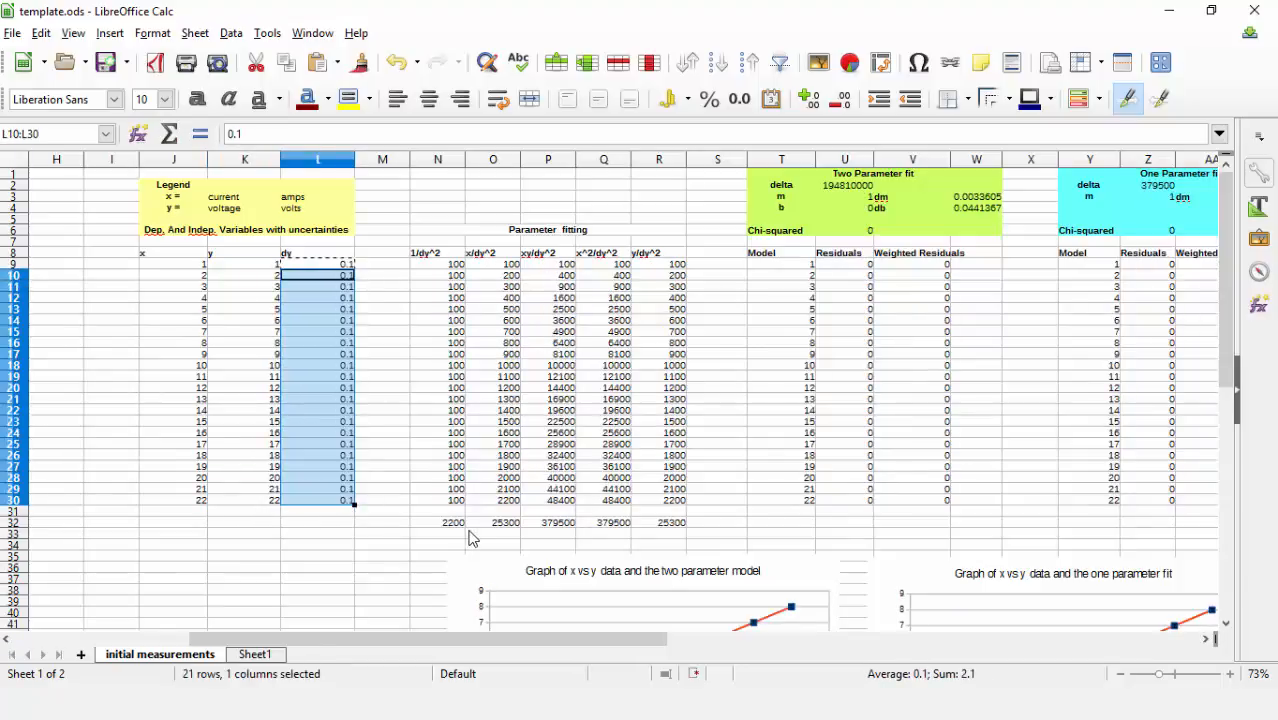
- Review the x vs y graphs and residuals plots for the two parameter and one parameter fits
scroll(474, 536, down, 2)
scroll(474, 536, down, 8)
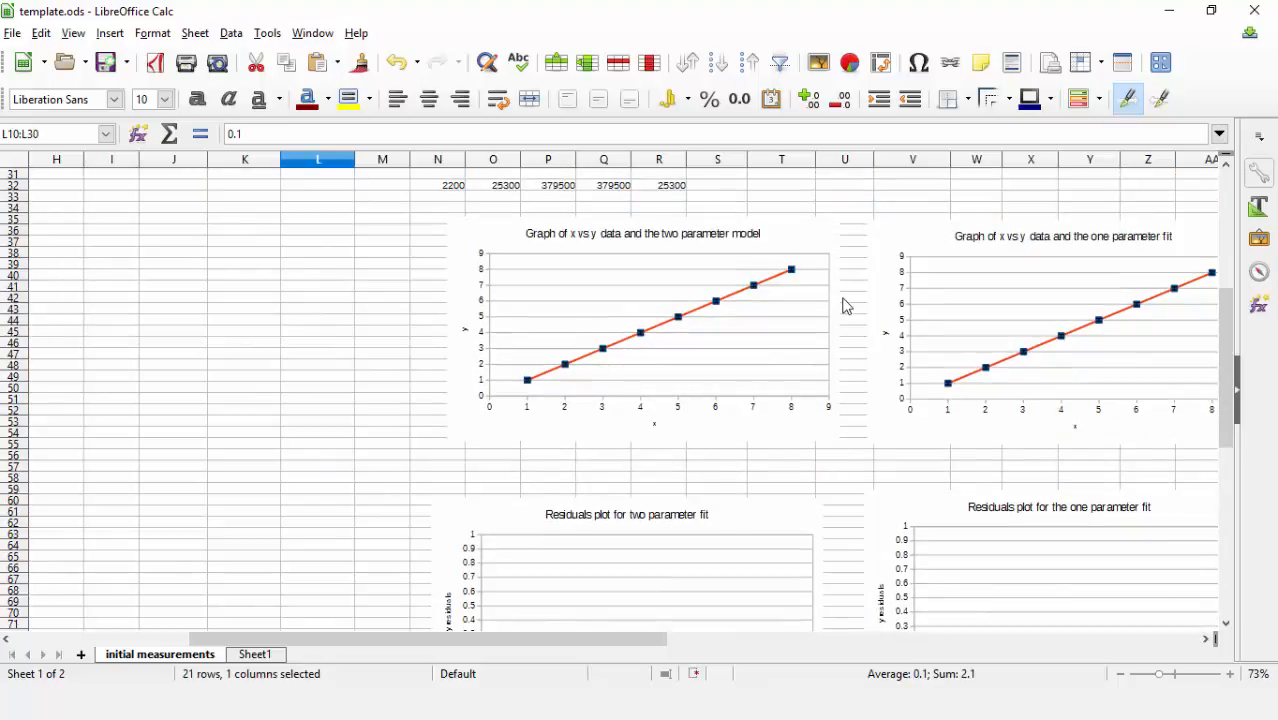
scroll(845, 305, down, 5)
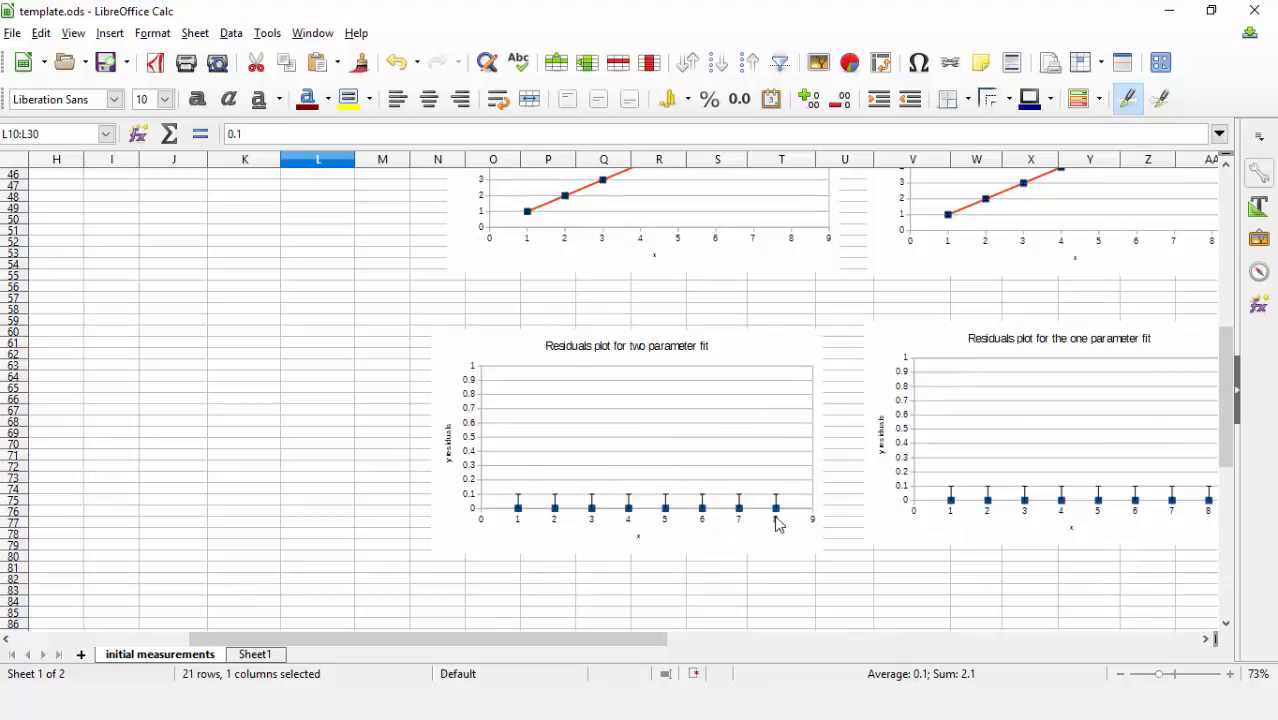
scroll(628, 340, up, 1)
scroll(627, 340, up, 8)
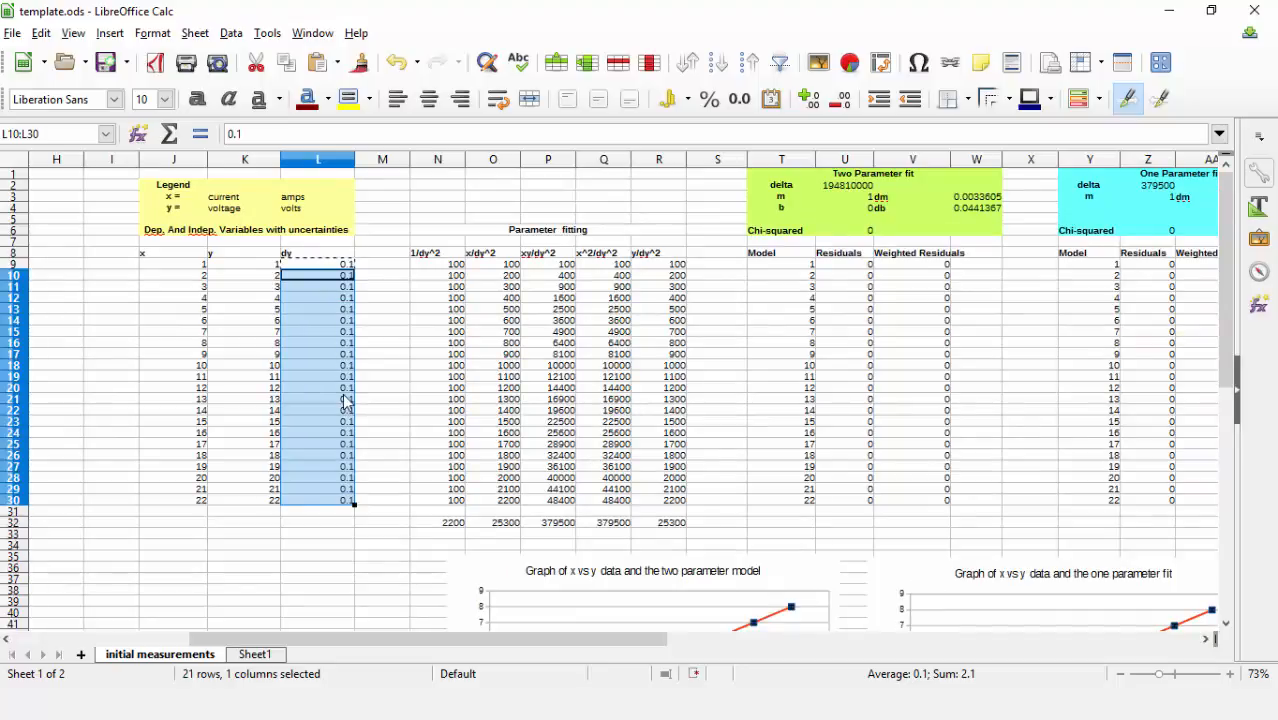
- Start an XY (Scatter) chart, points only, from the x and y data in J9:K30
drag(317, 638, 292, 638)
drag(257, 264, 320, 505)
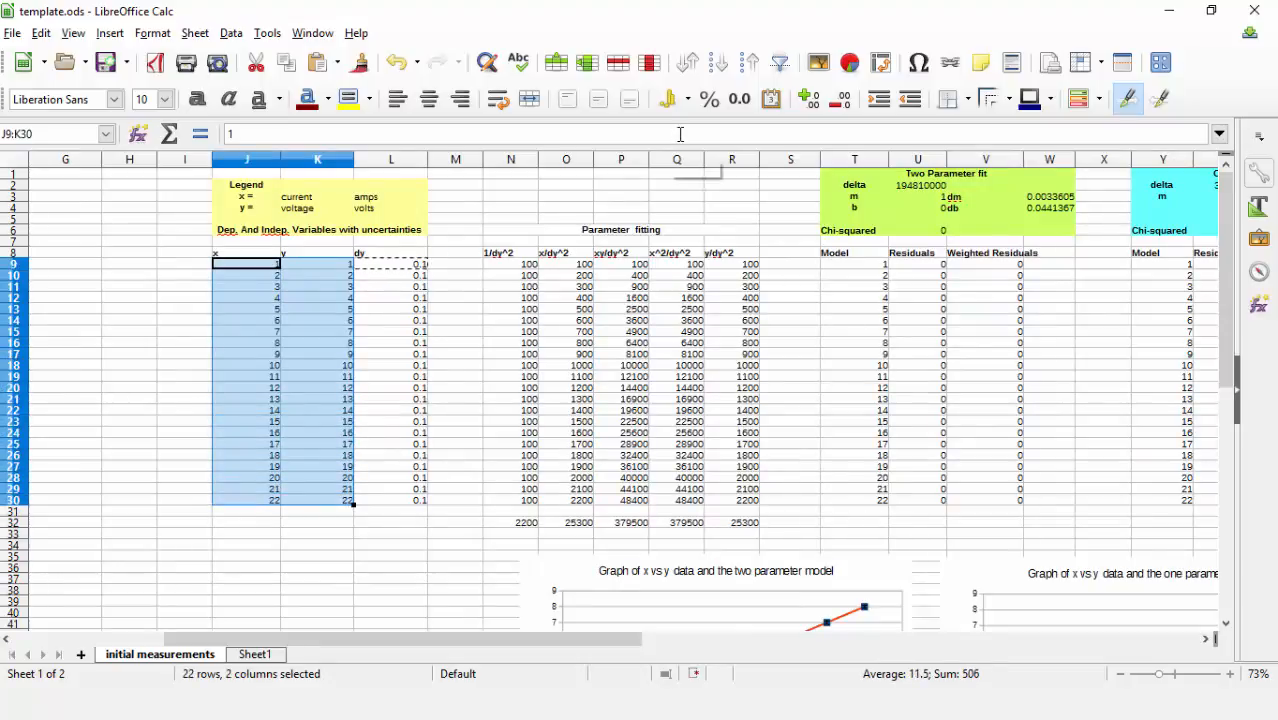
click(849, 62)
click(444, 486)
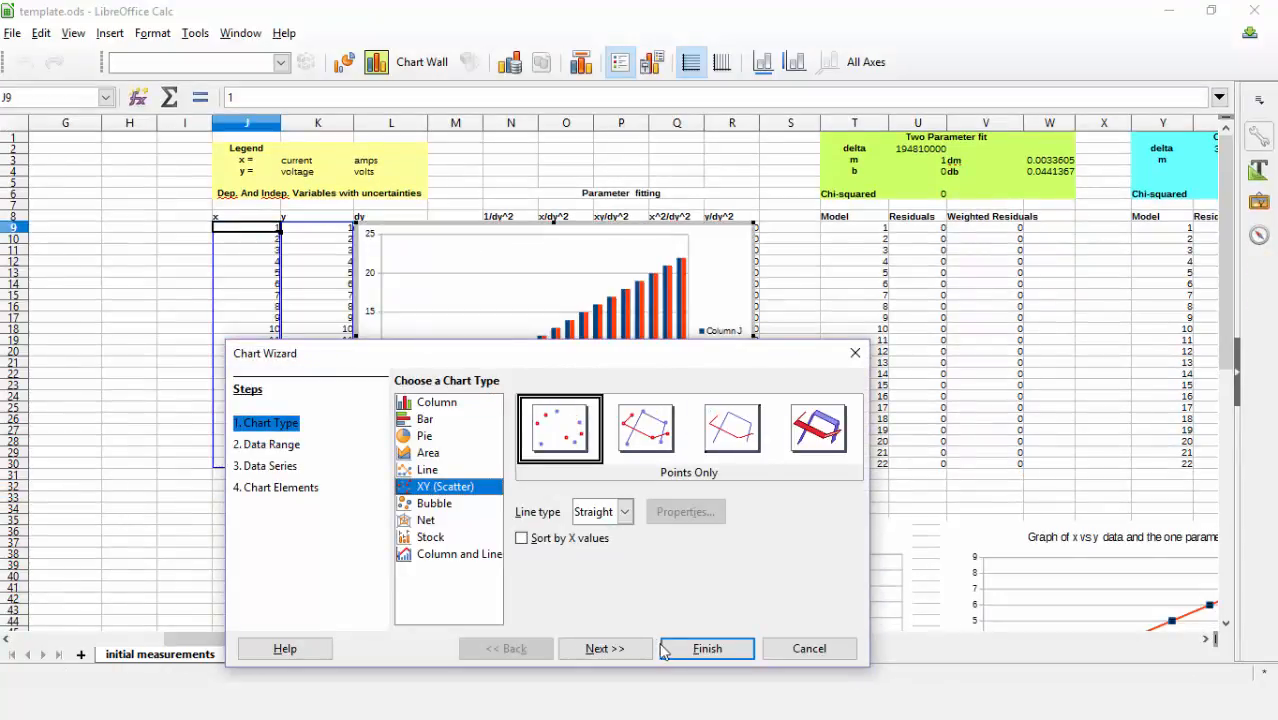
click(601, 649)
click(601, 649)
click(601, 649)
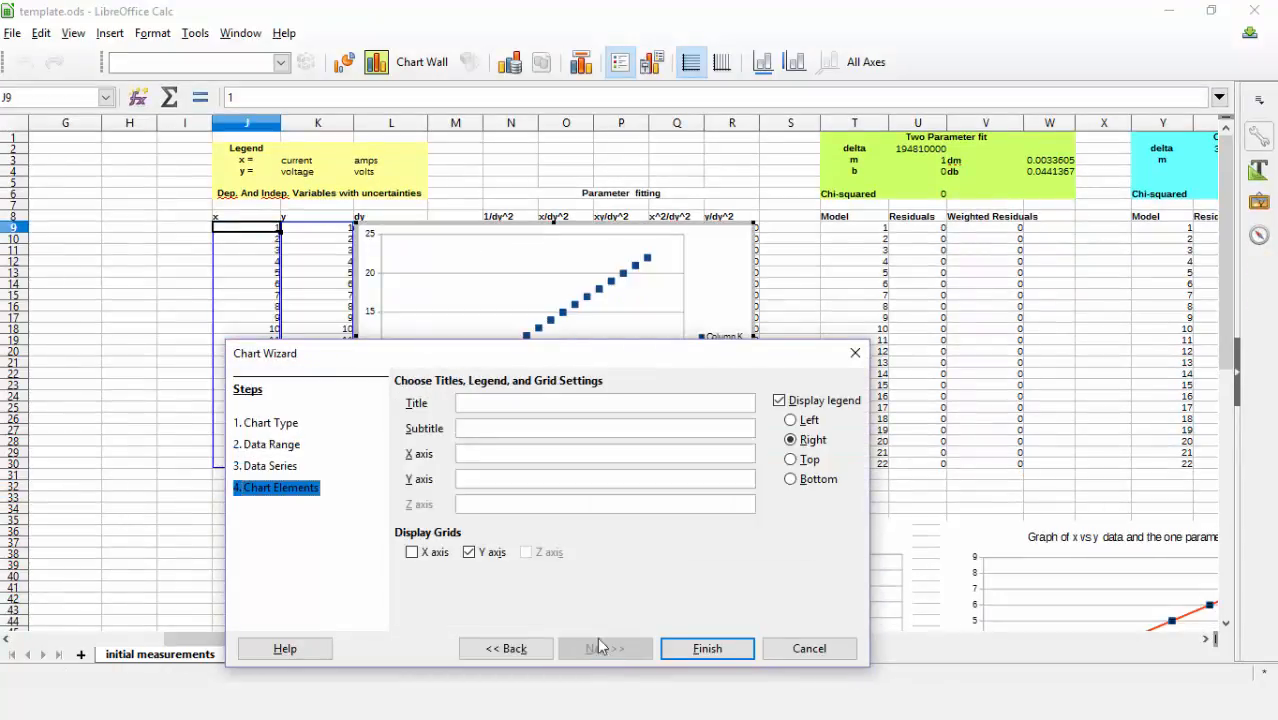
- Title the chart "title", label its axes "x" and "y", and finish creating it
text(title)
click(476, 455)
text(x)
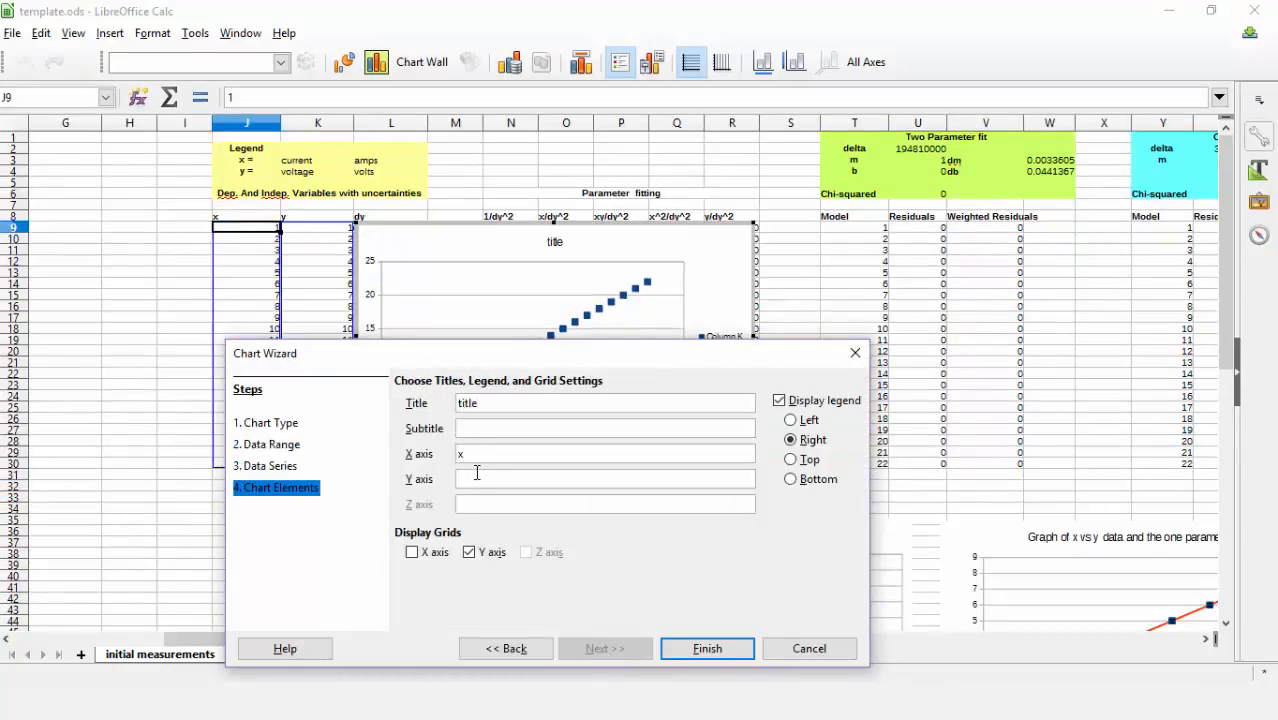
click(477, 475)
text(y)
key(Return)
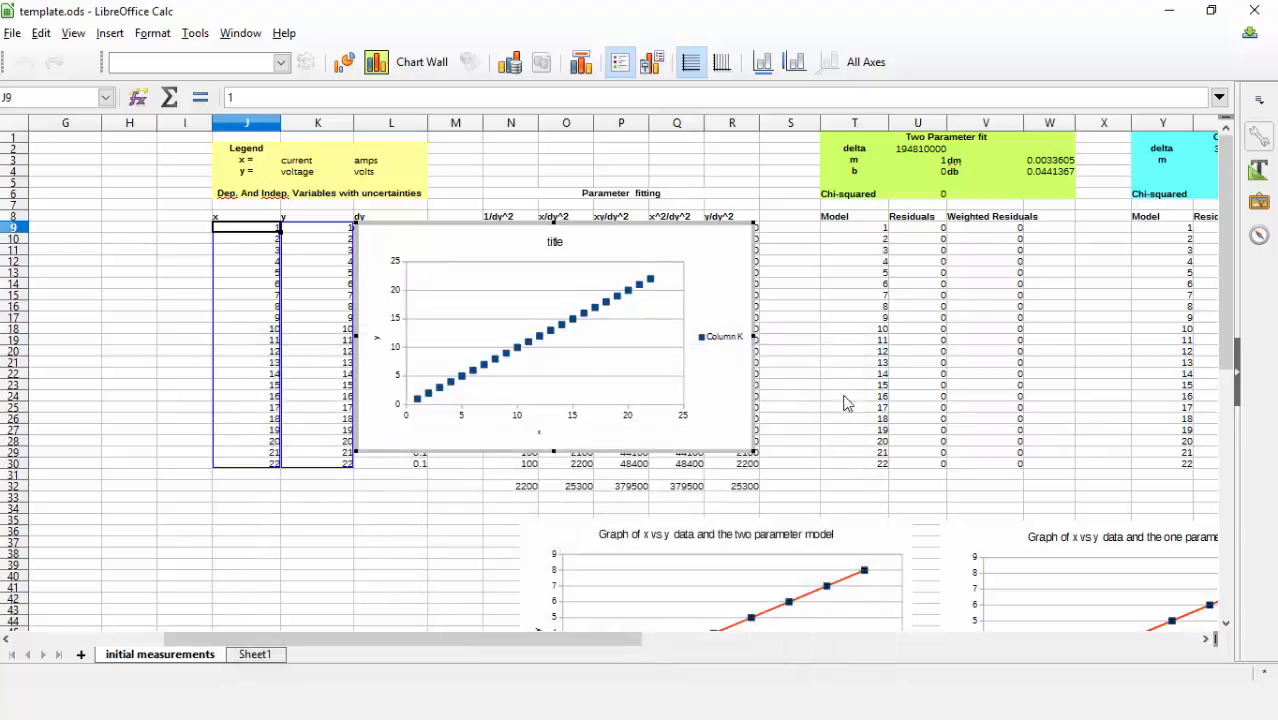
- Add a data series named "model" to the new scatter chart
click(714, 303)
right_click(716, 304)
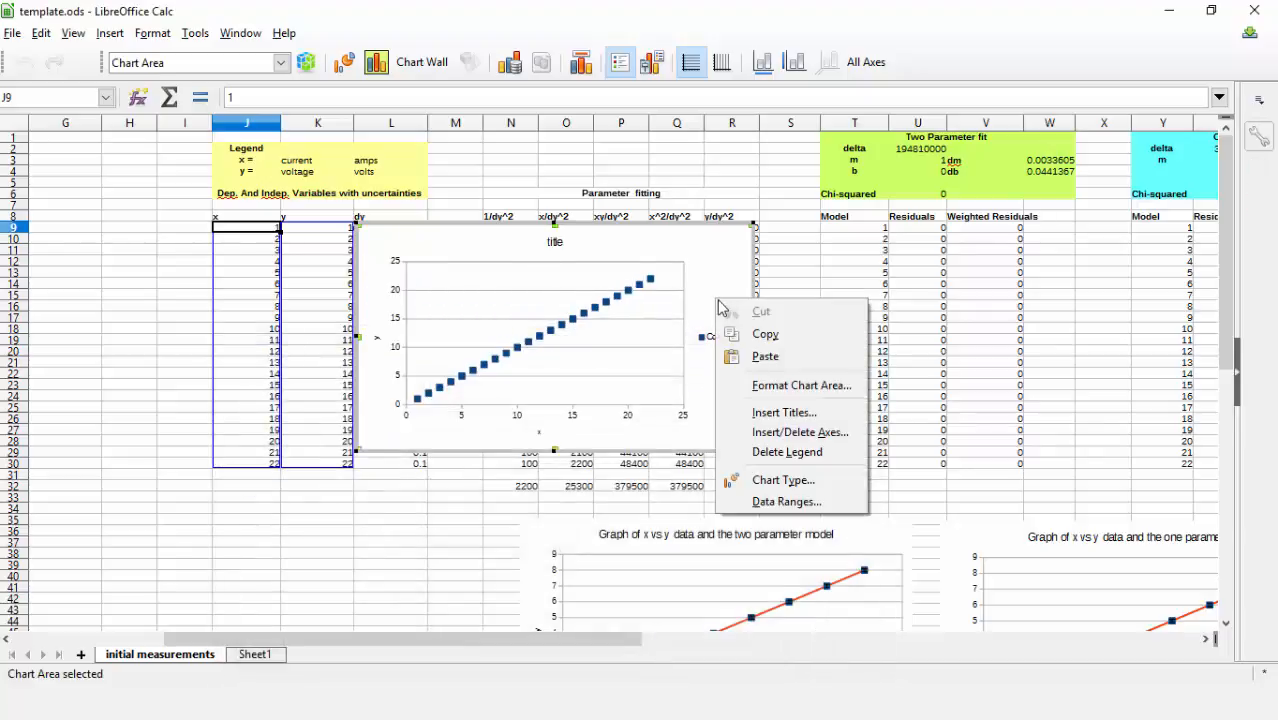
click(795, 502)
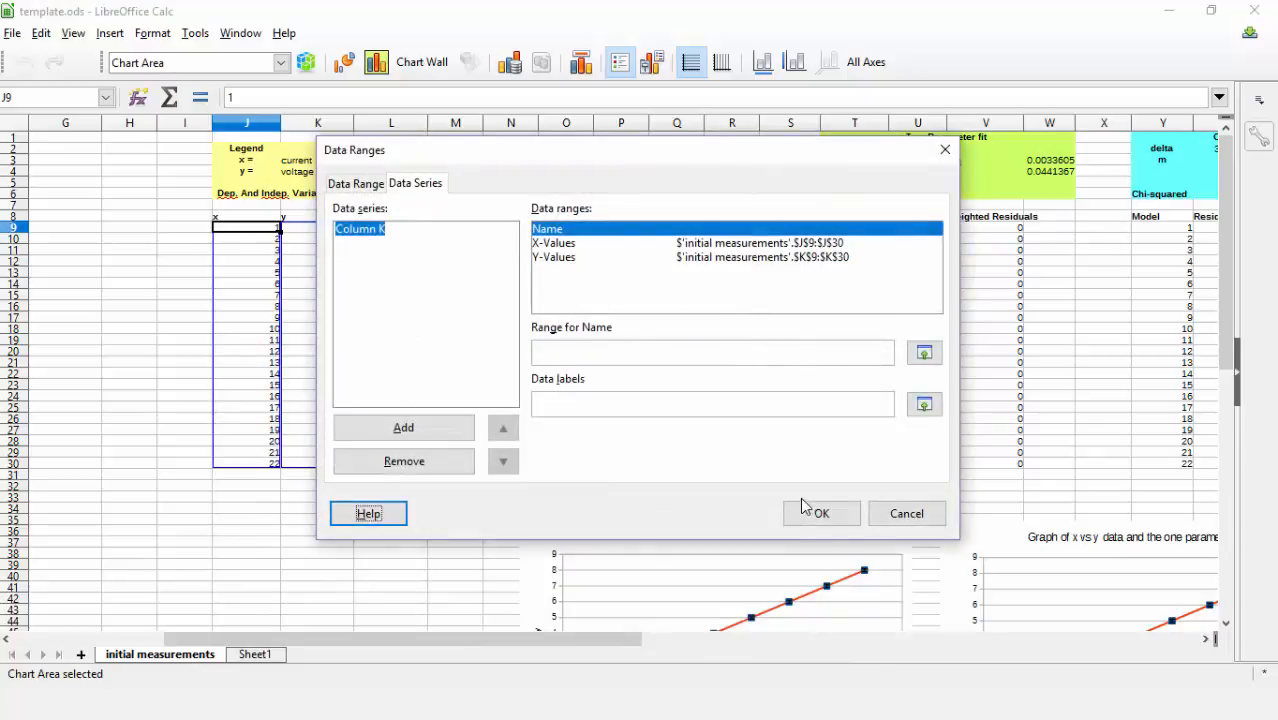
click(408, 428)
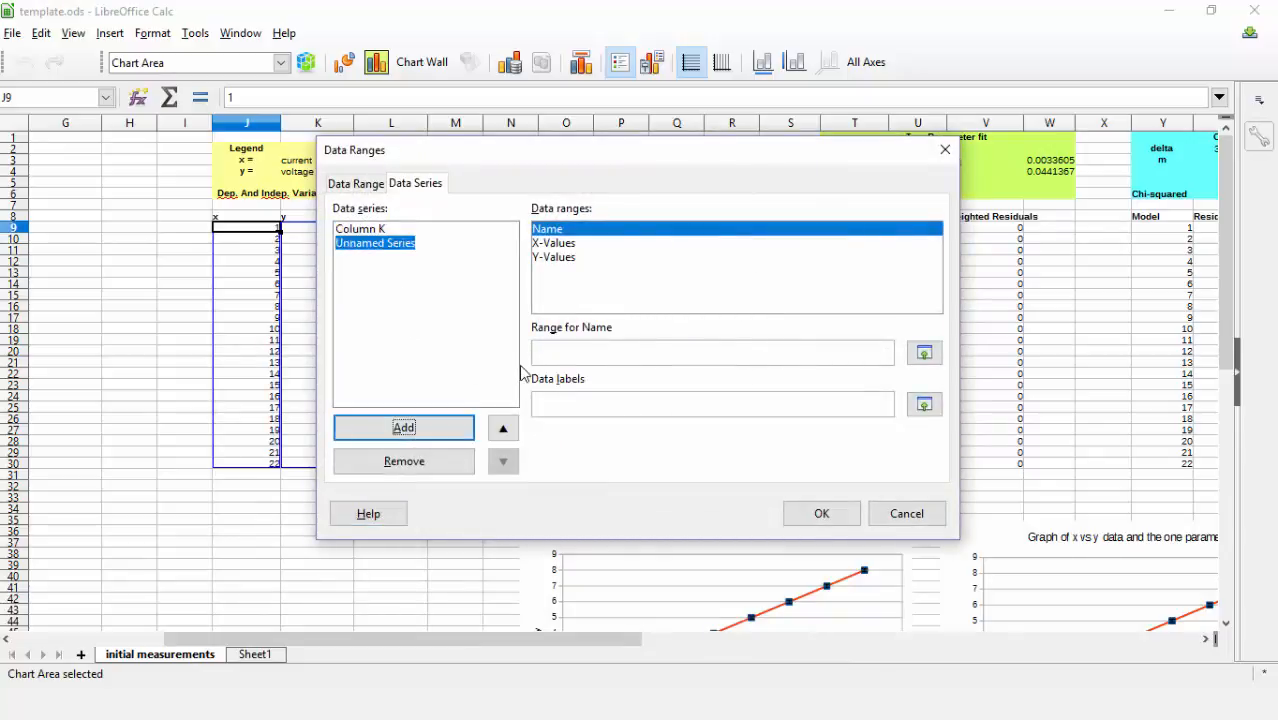
click(606, 353)
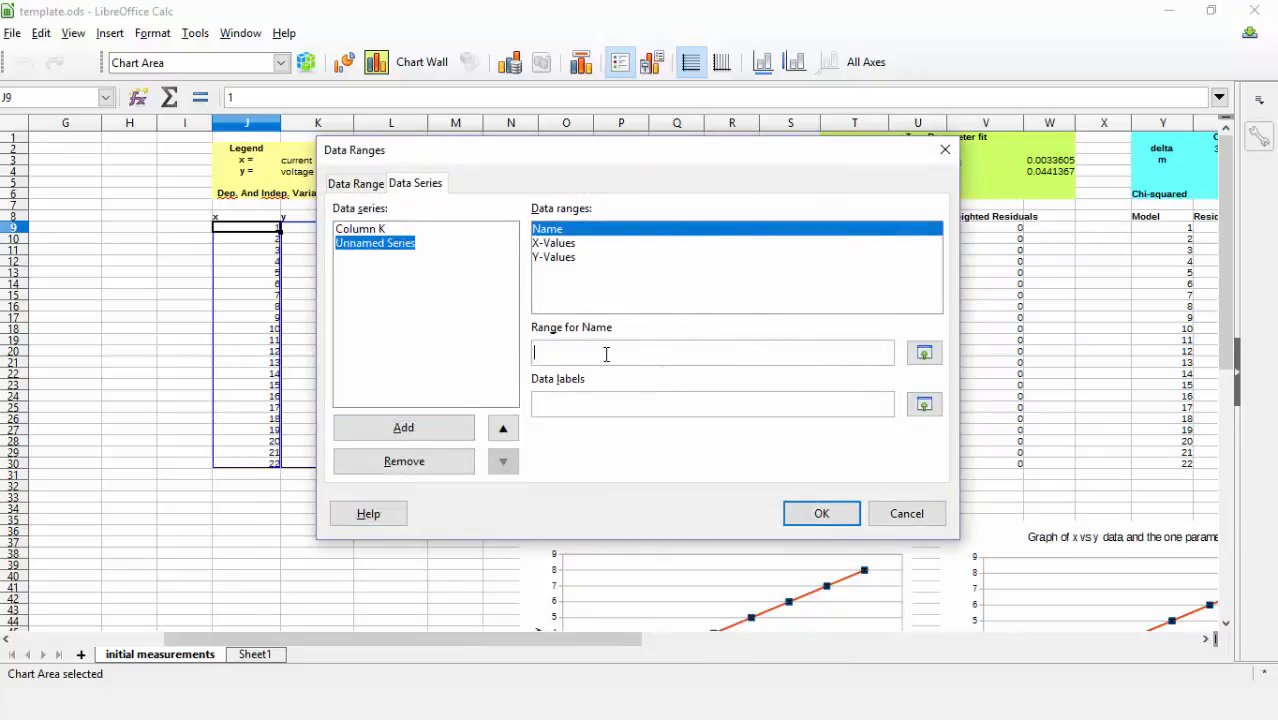
text(model)
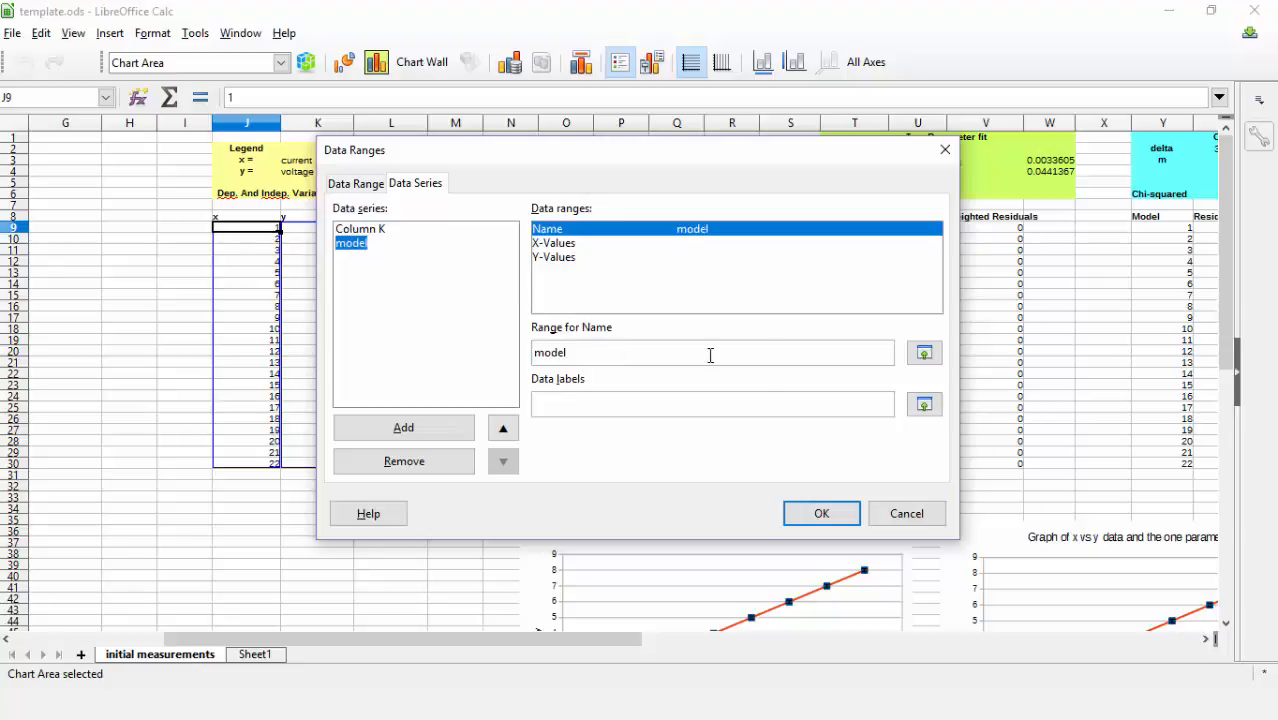
- Set the model series' X-Values to J9:J30 and Y-Values to the two parameter Model column T9:T30, and apply the ranges
click(660, 244)
click(922, 352)
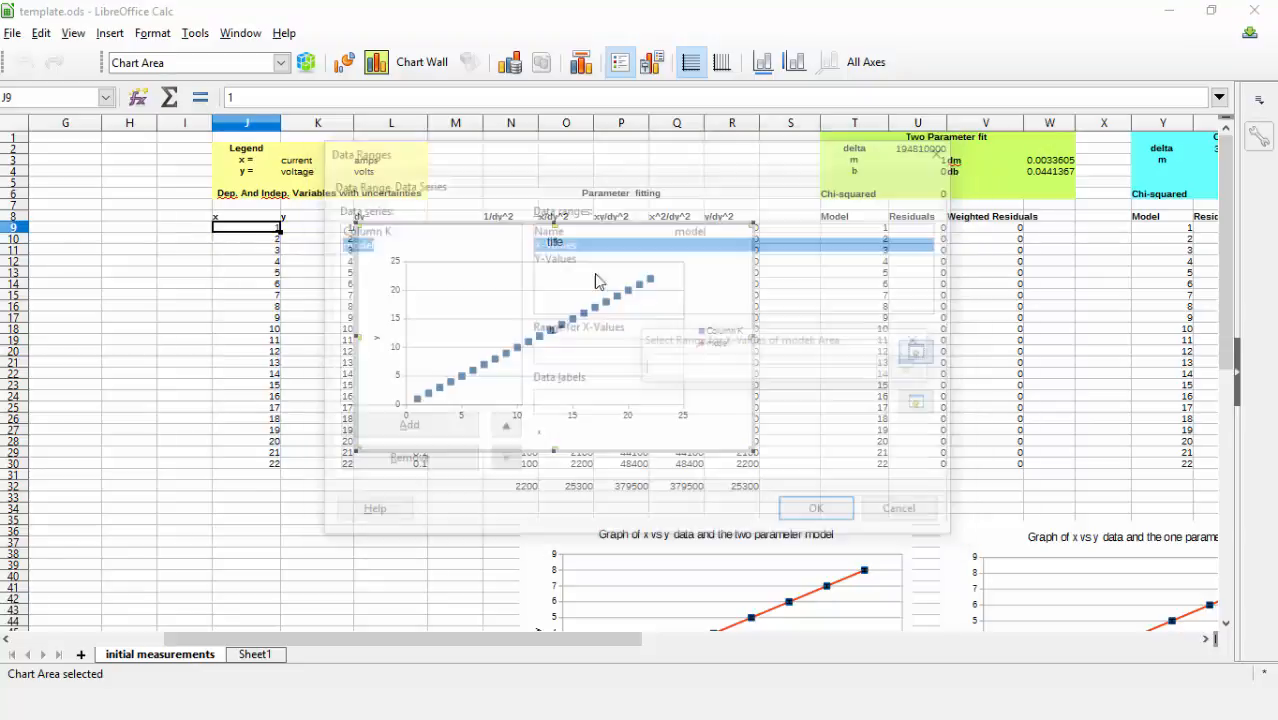
drag(240, 235, 277, 470)
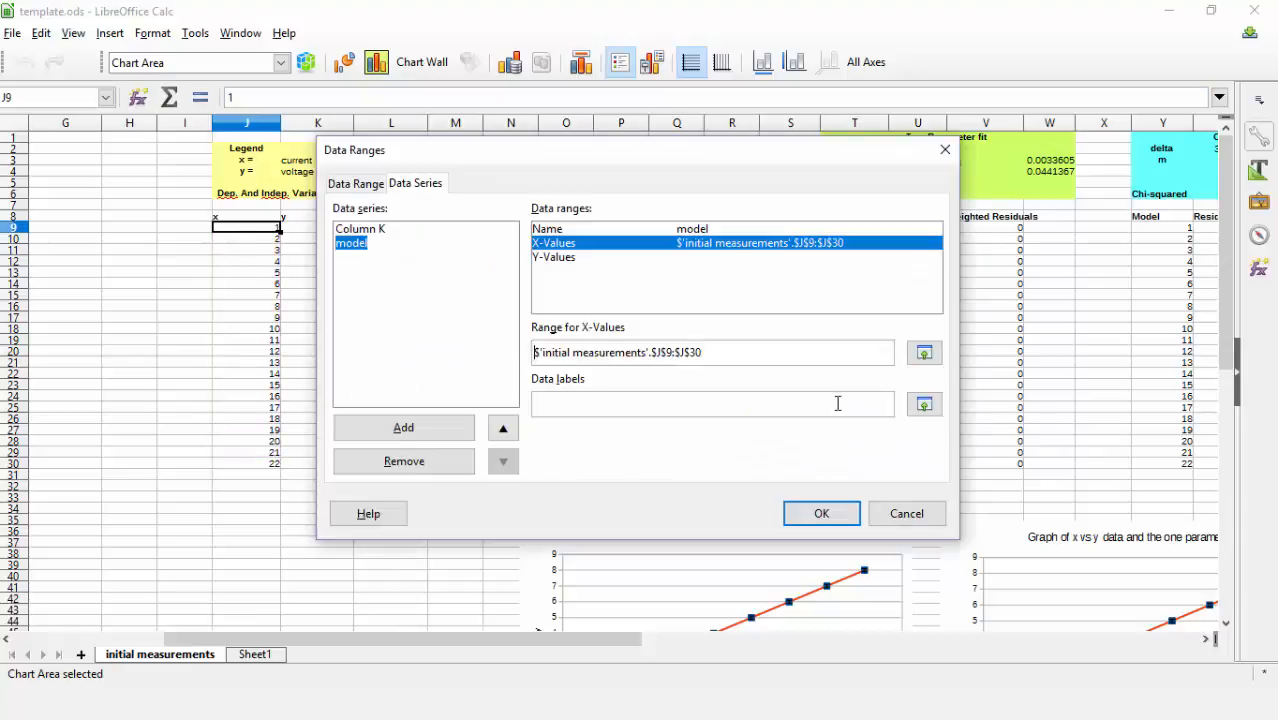
click(662, 258)
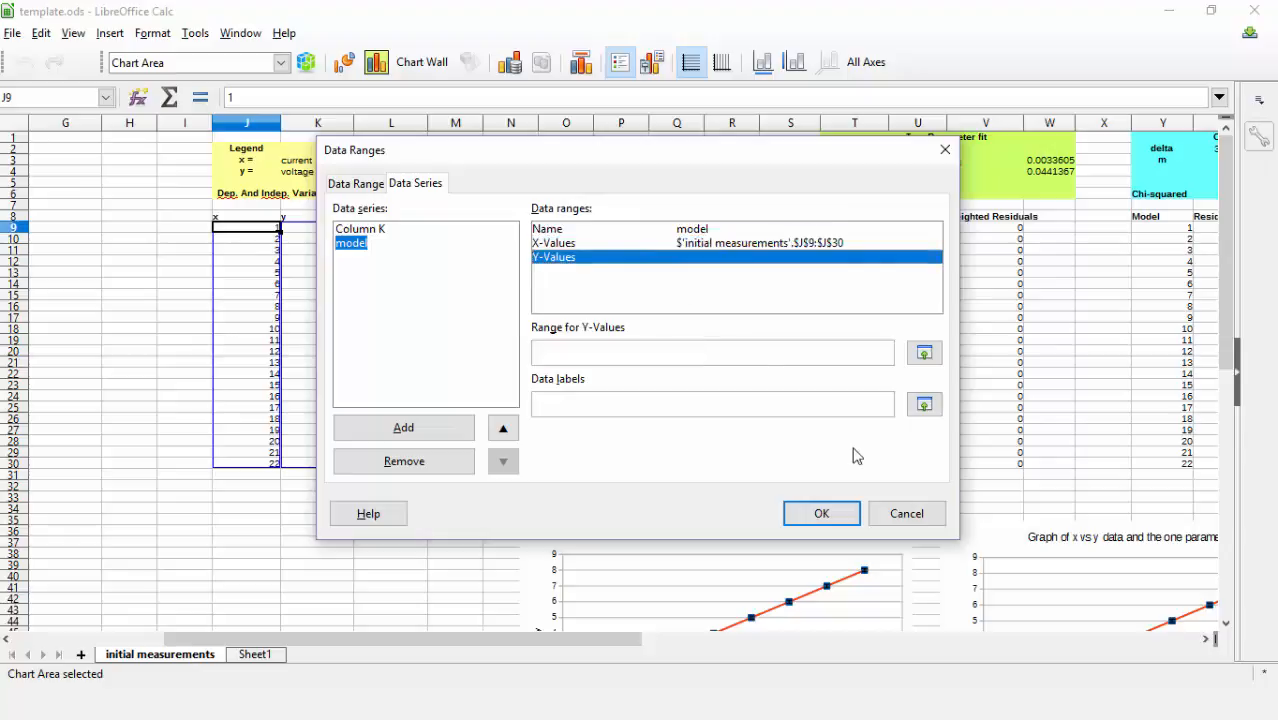
click(922, 356)
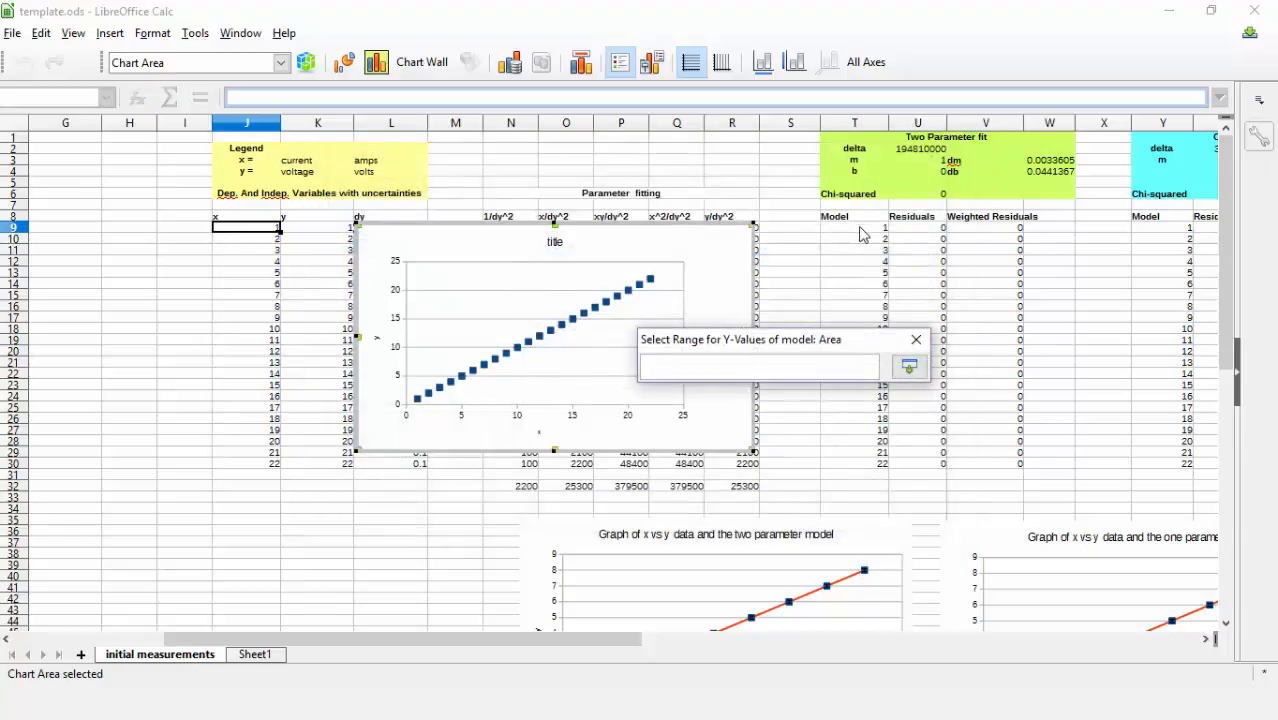
drag(857, 228, 840, 464)
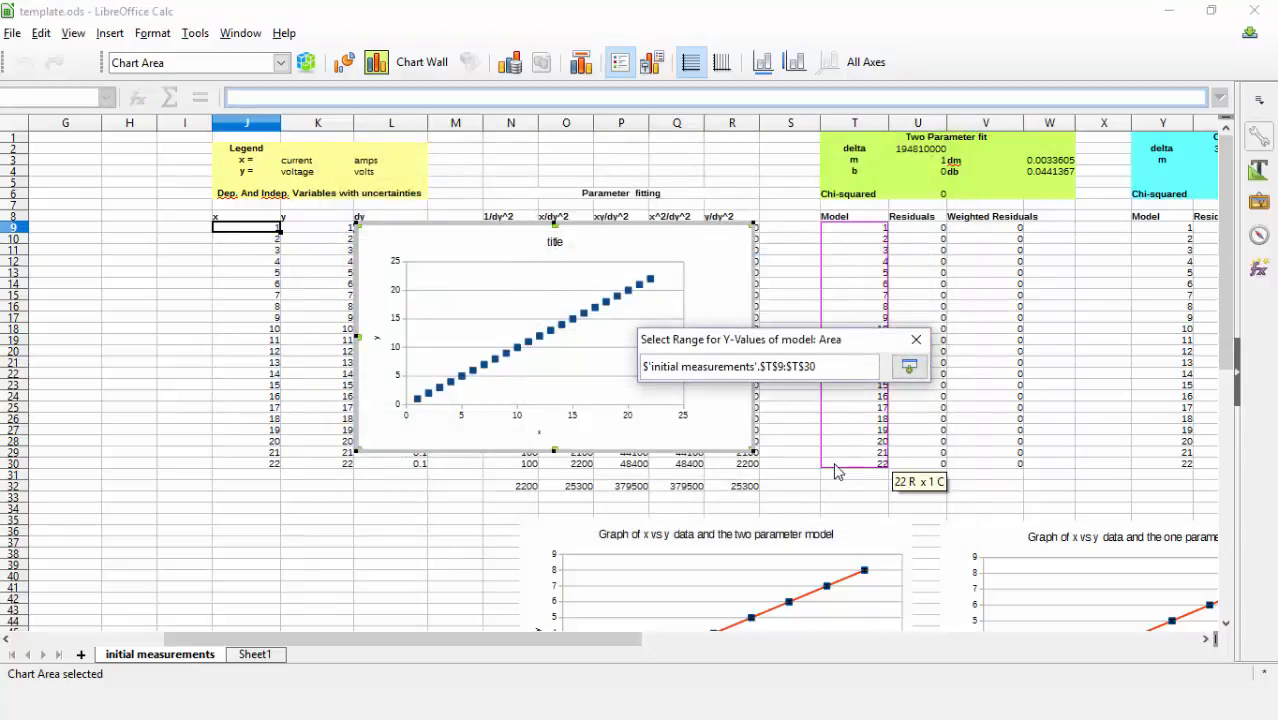
click(820, 513)
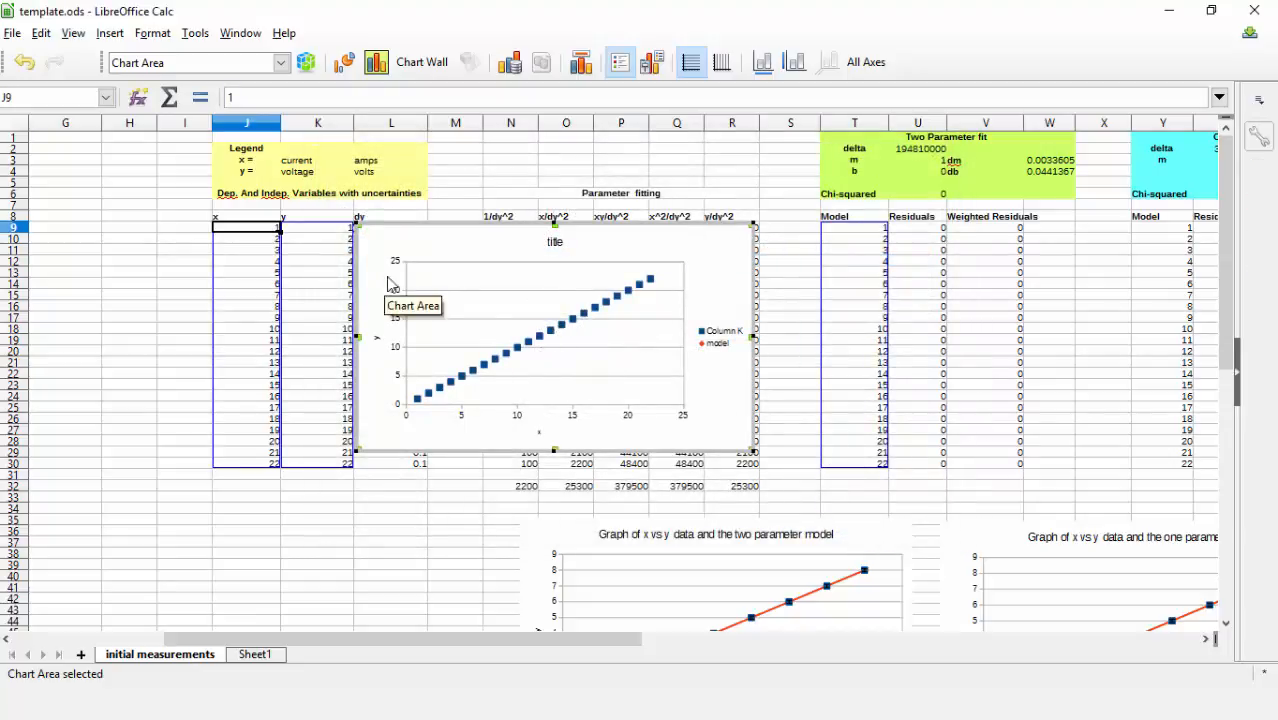
- Change the y value in cell K13 to 0
click(335, 278)
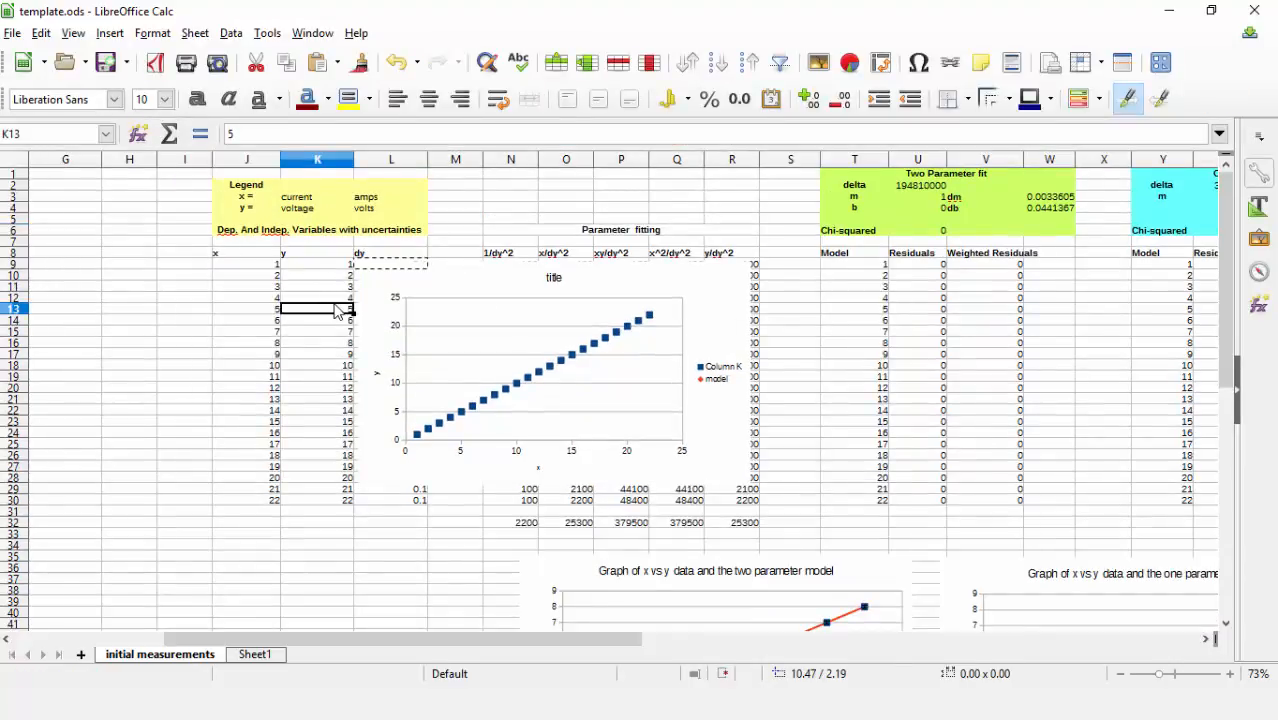
text(0)
key(Return)
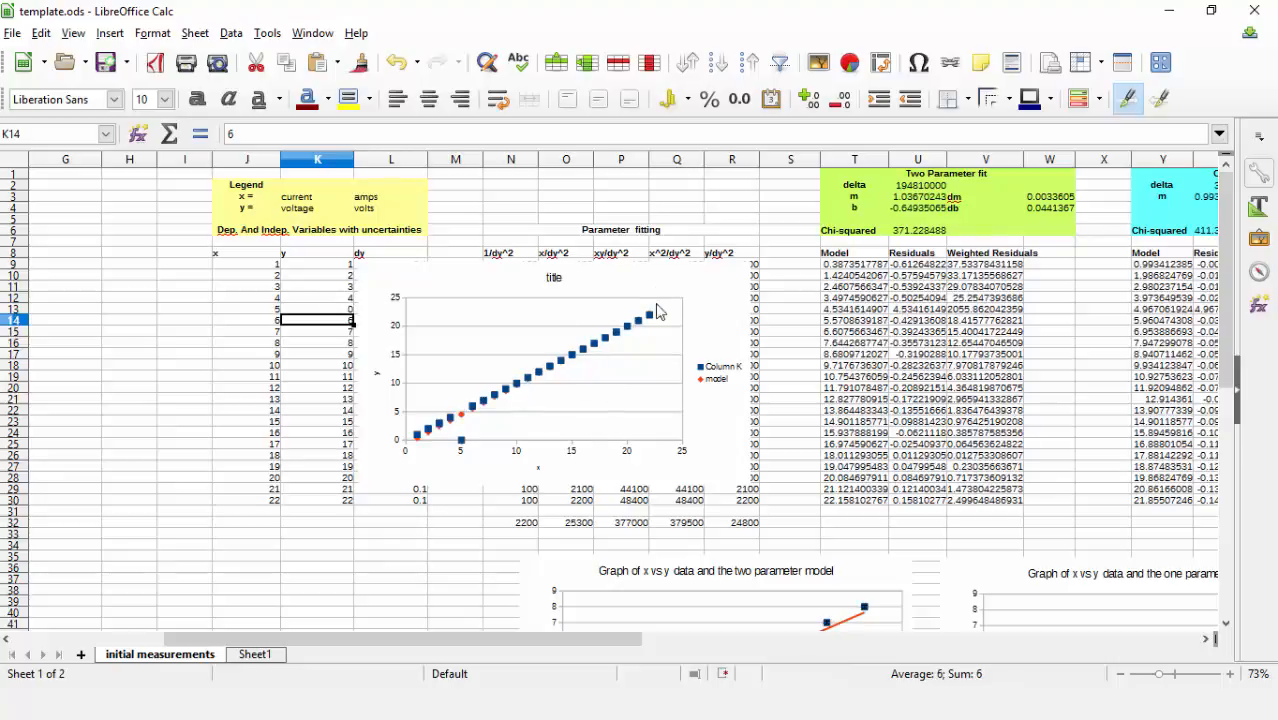
- Format the model series in the new chart with a Continuous line style
click(462, 418)
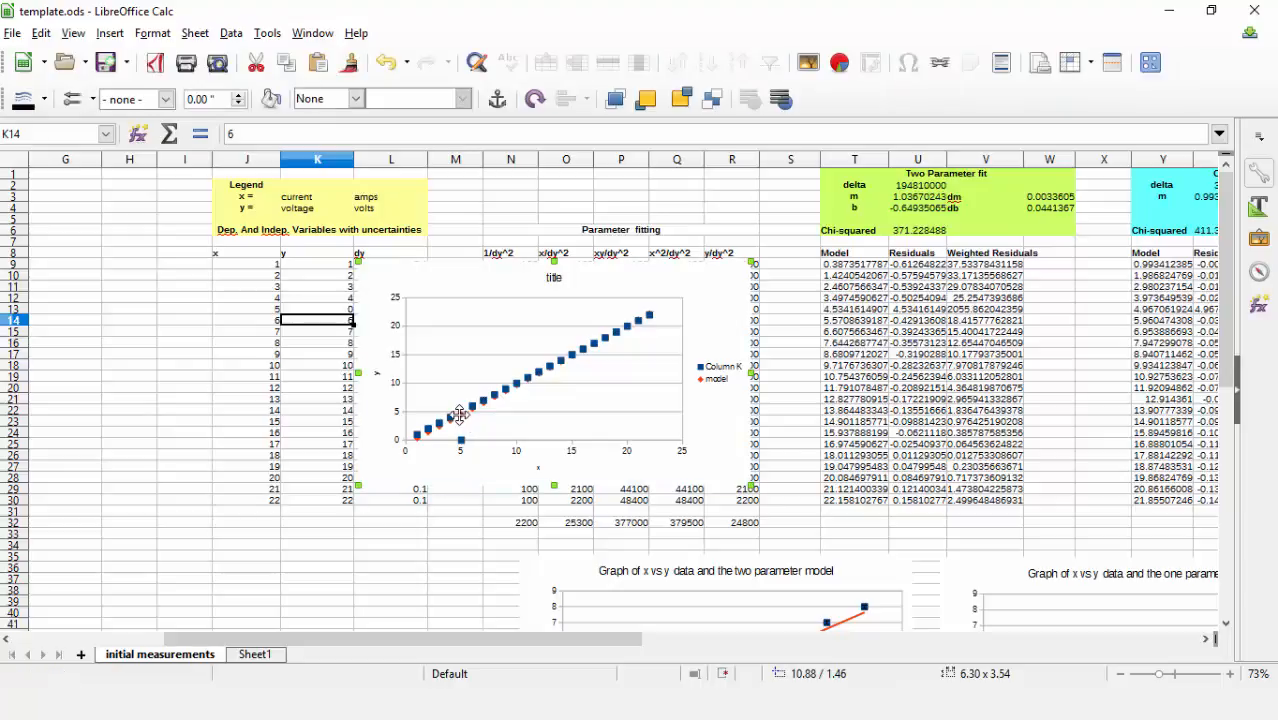
double_click(459, 415)
right_click(462, 385)
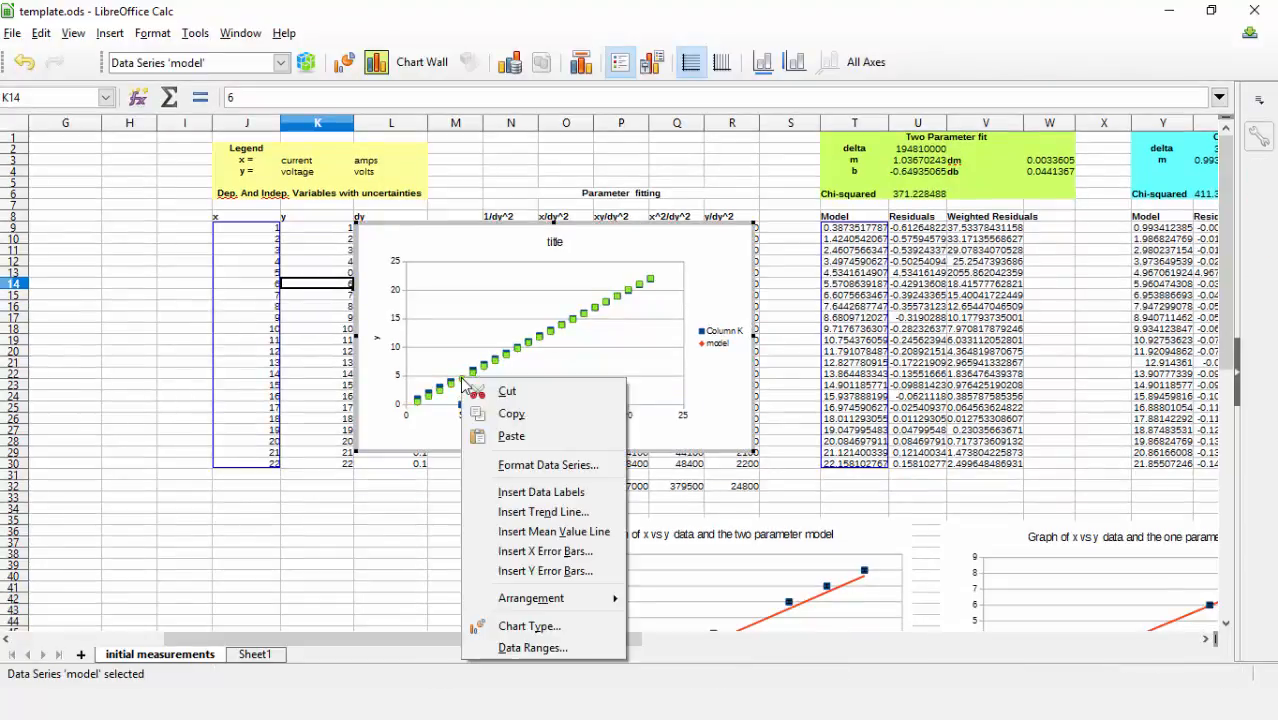
click(535, 467)
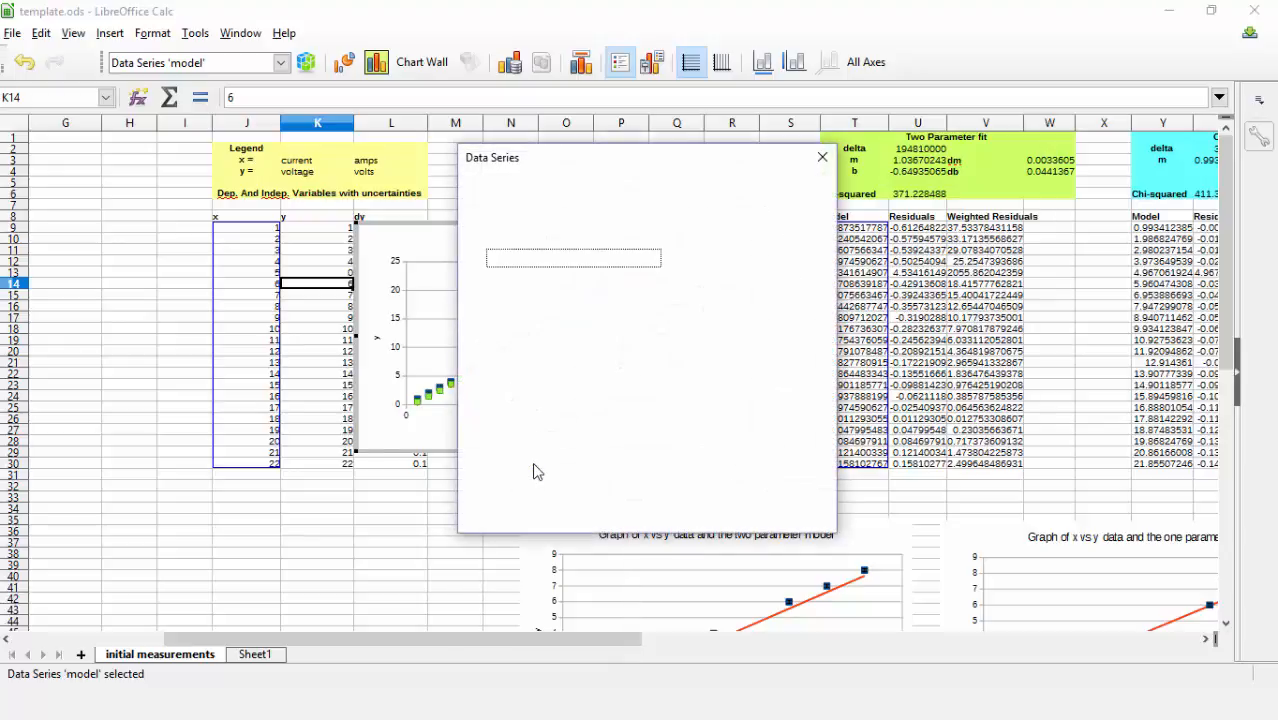
click(668, 258)
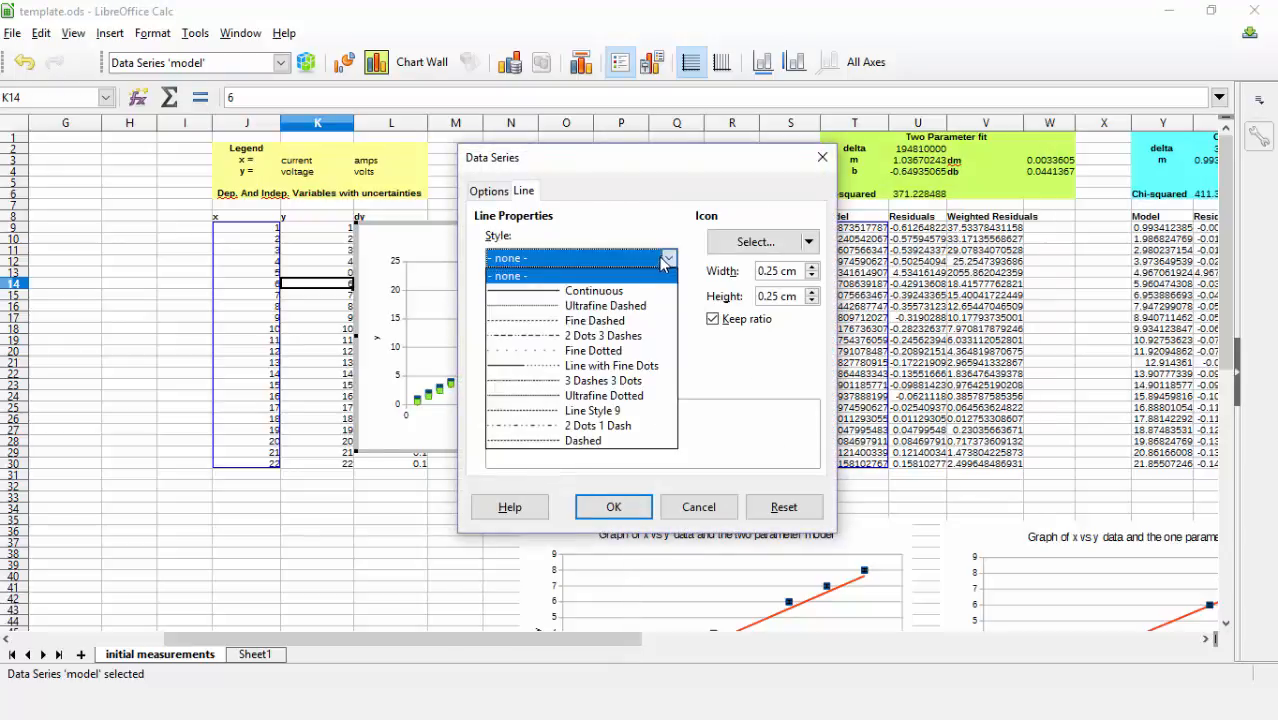
click(600, 288)
key(Return)
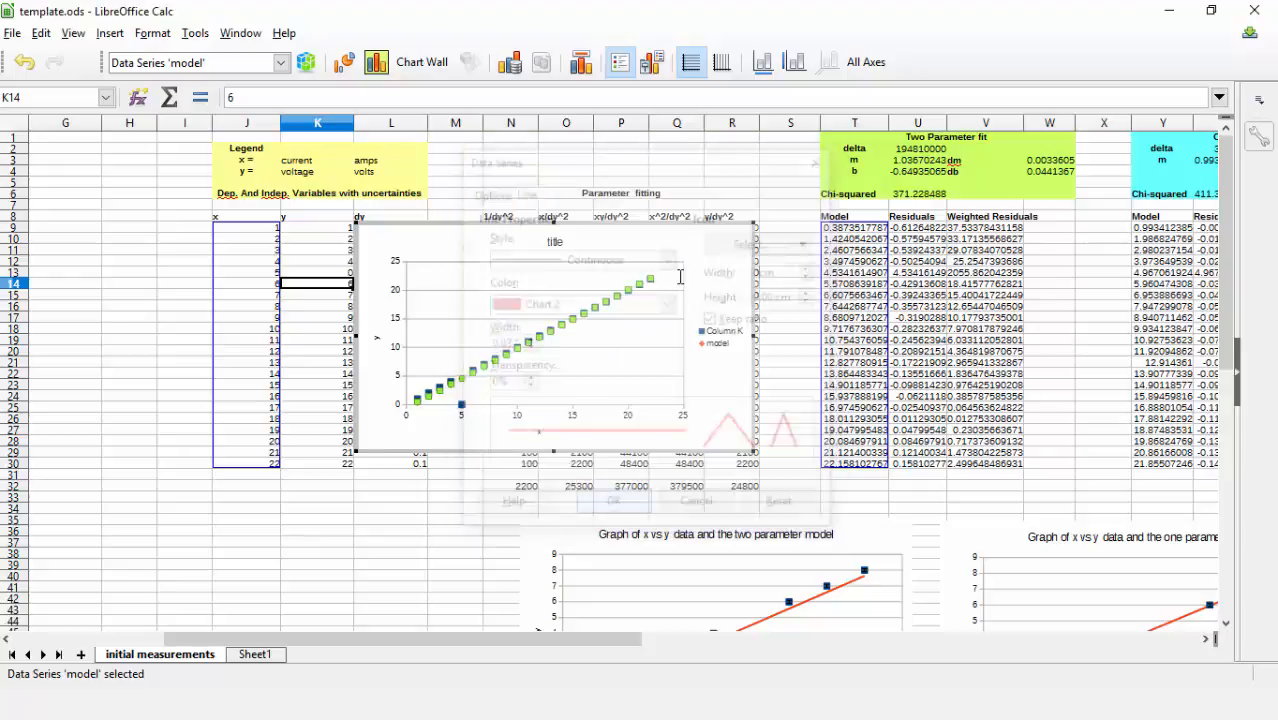
click(705, 262)
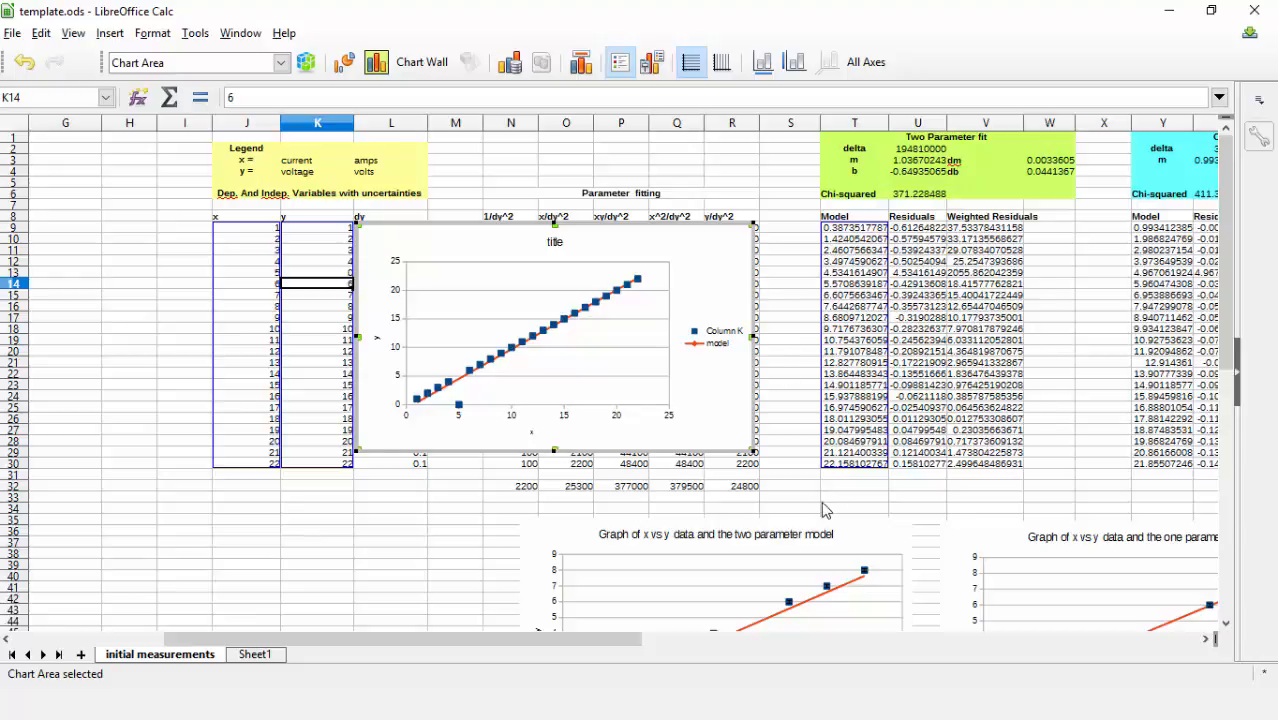
- Compare the template's fit graphs and residuals plots with the new chart, and delete the new chart
scroll(821, 502, down, 11)
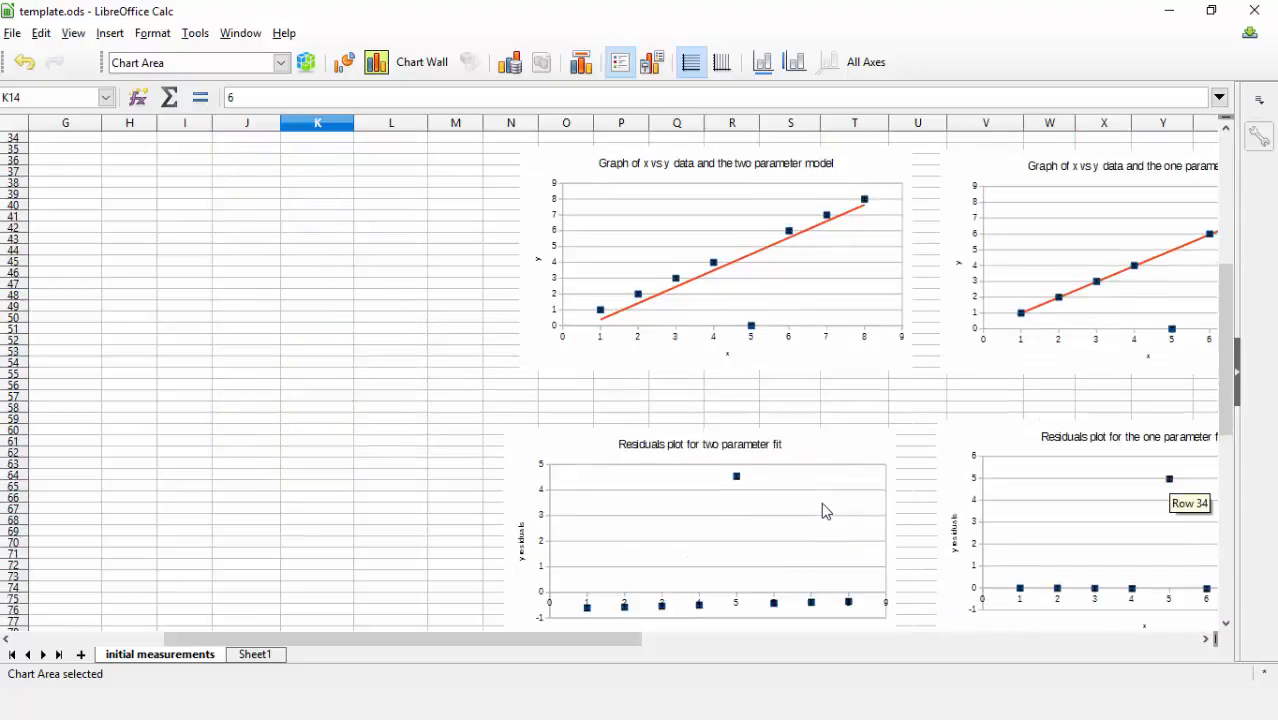
scroll(821, 502, up, 7)
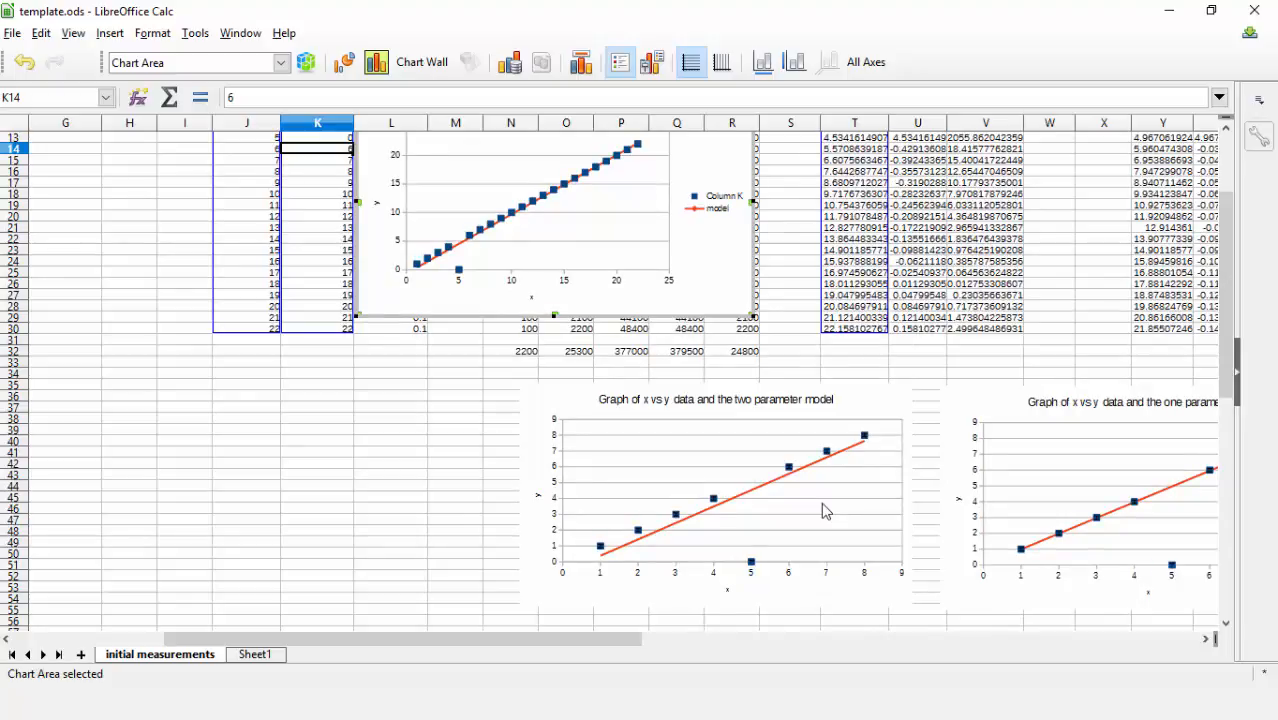
scroll(824, 511, up, 1)
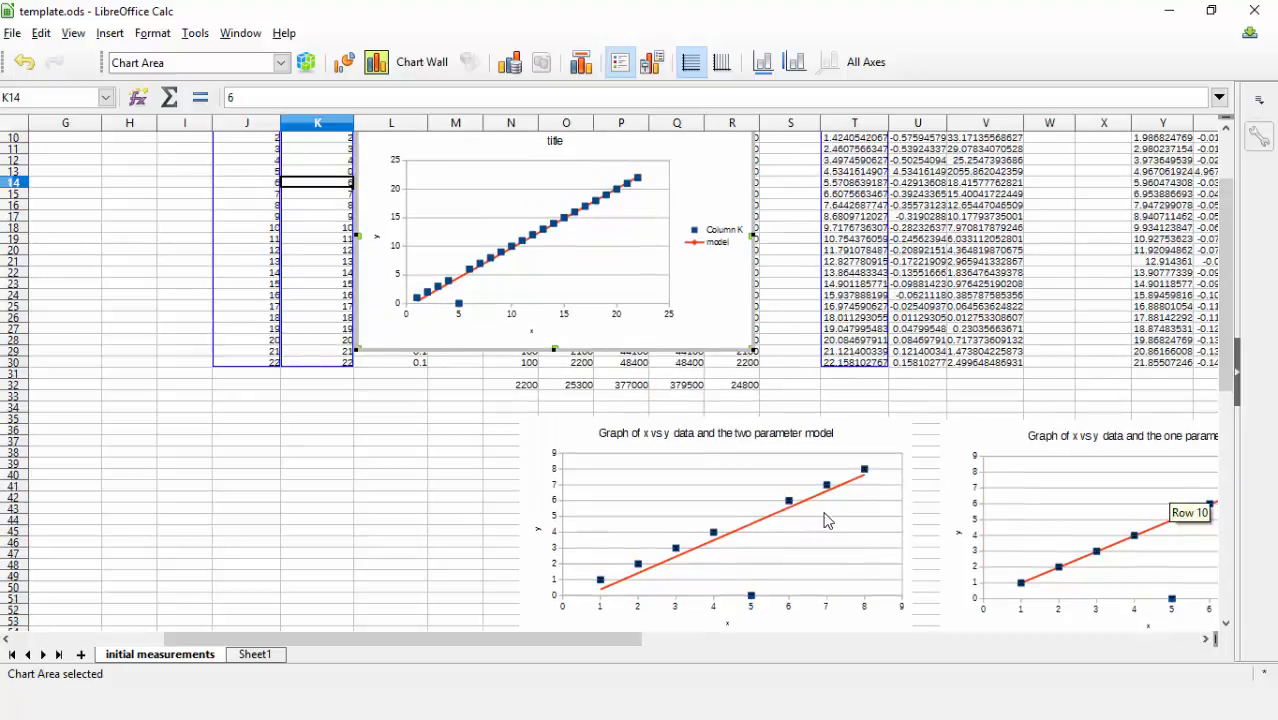
scroll(826, 519, up, 3)
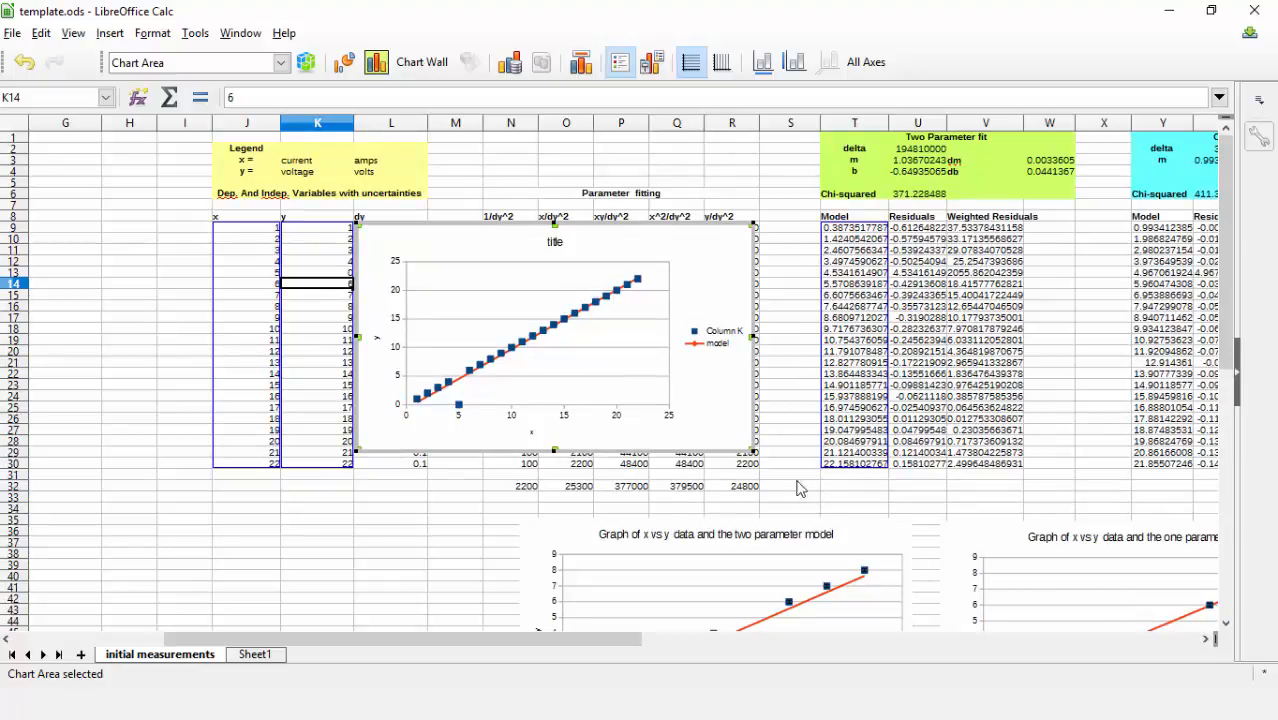
click(677, 182)
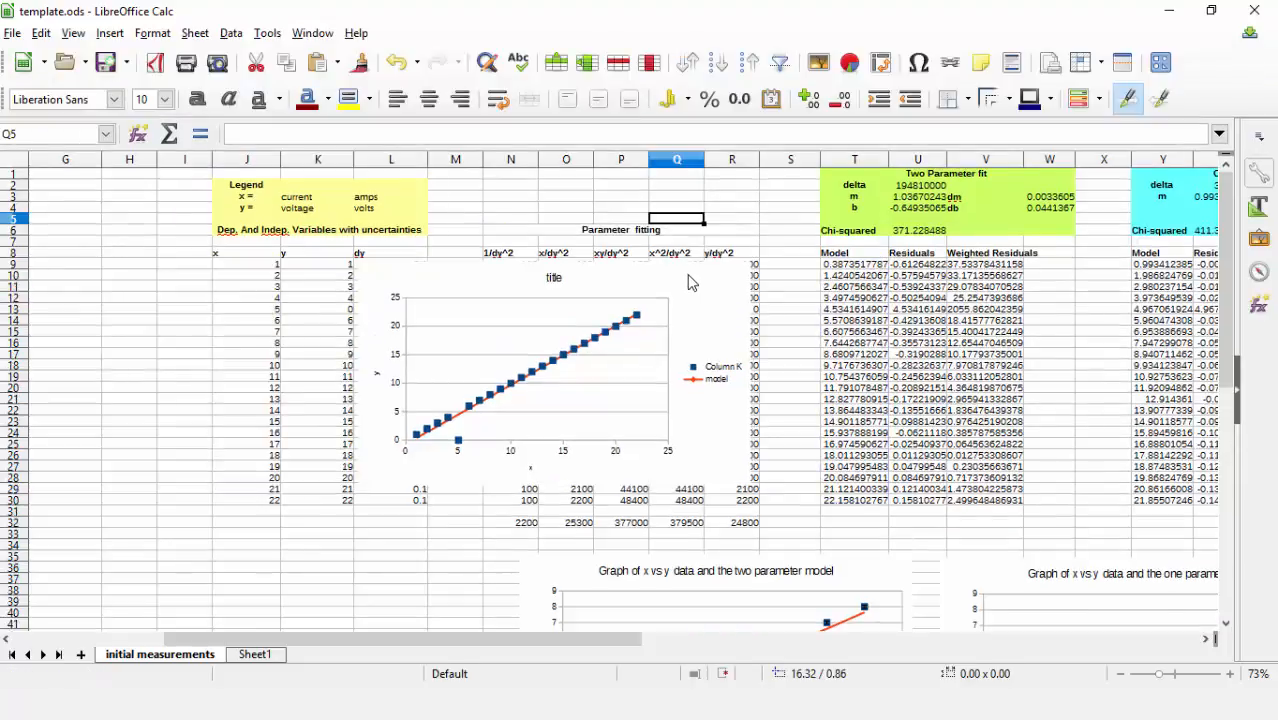
click(688, 275)
key(Delete)
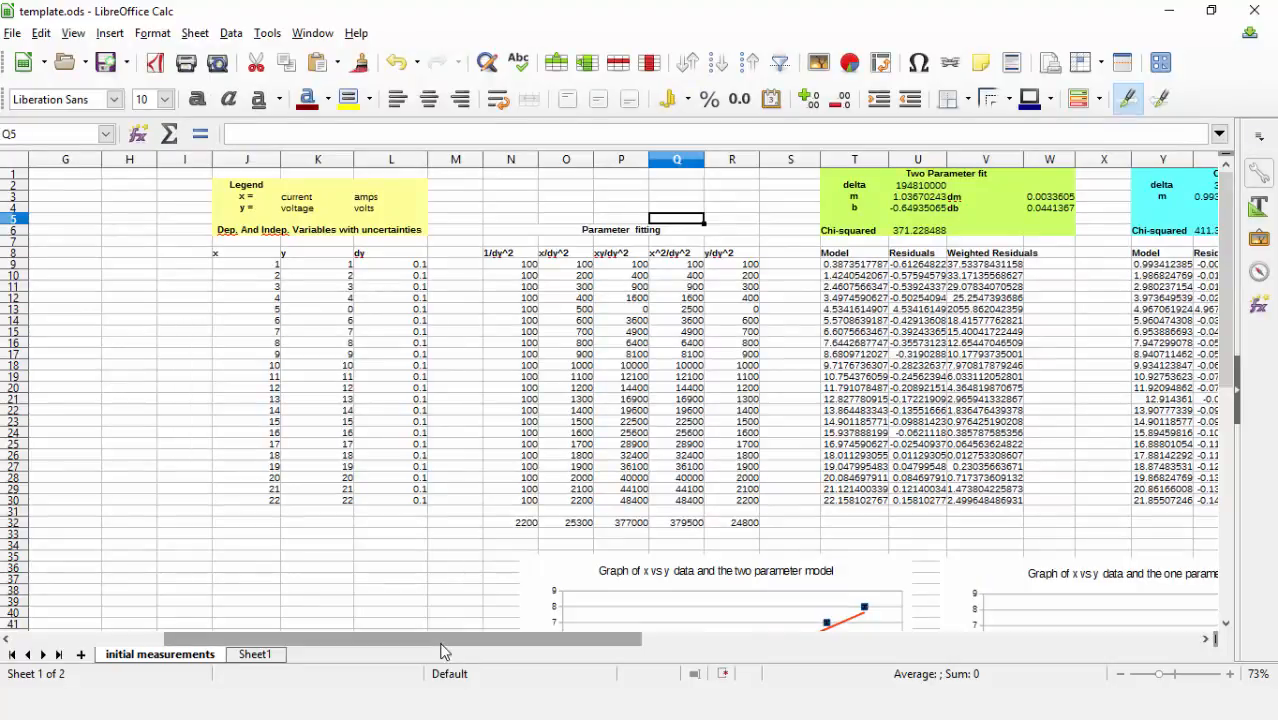
- Clear the sample x, y and dy values from J9:L30
drag(441, 645, 289, 645)
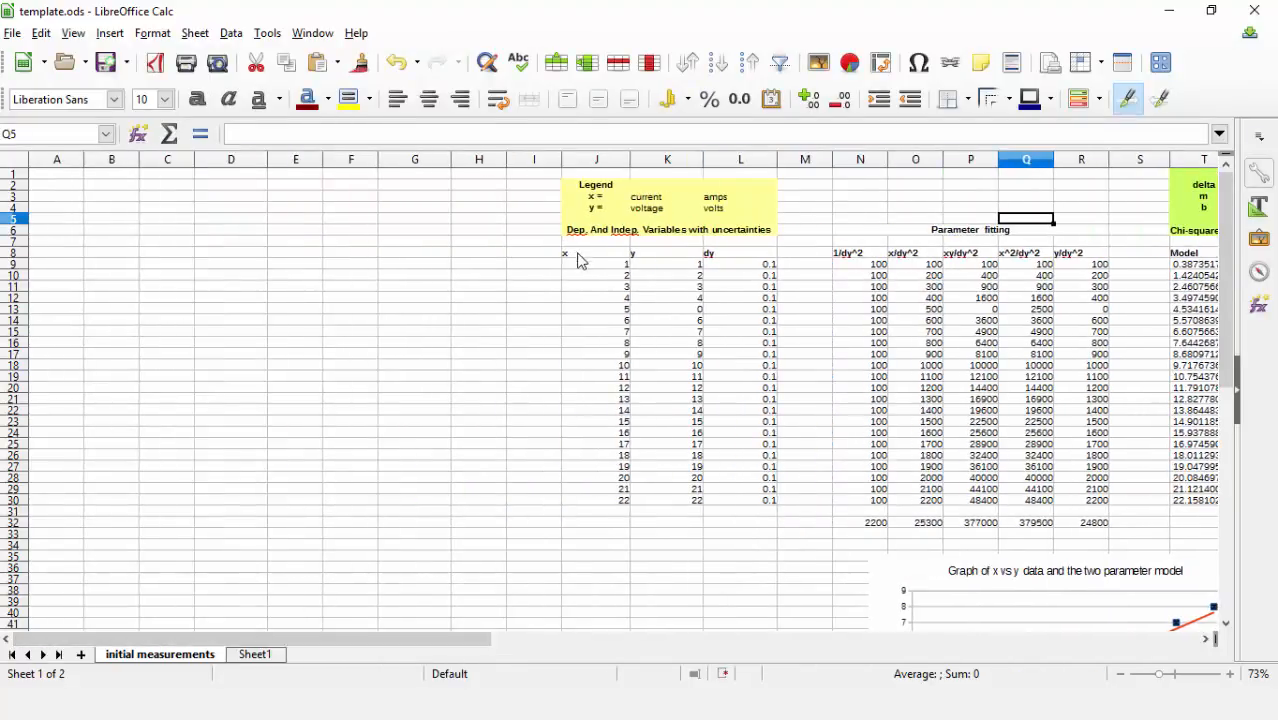
drag(584, 266, 730, 503)
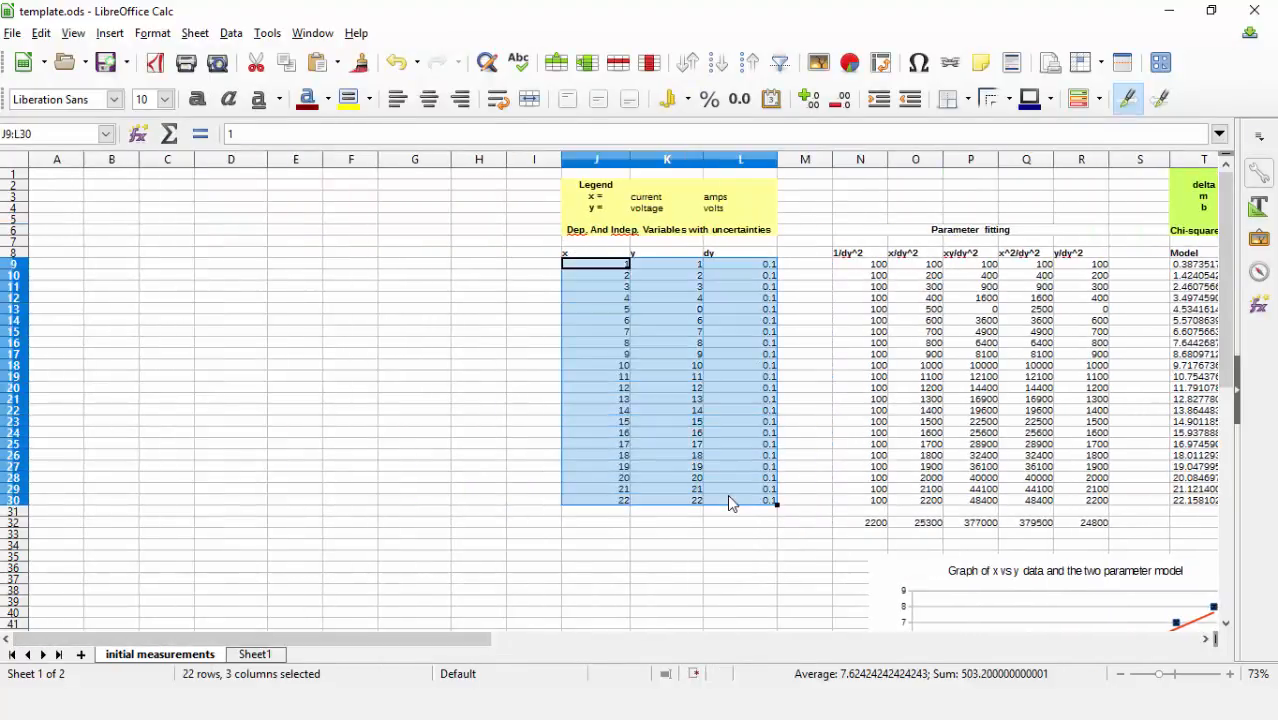
key(Delete)
click(658, 580)
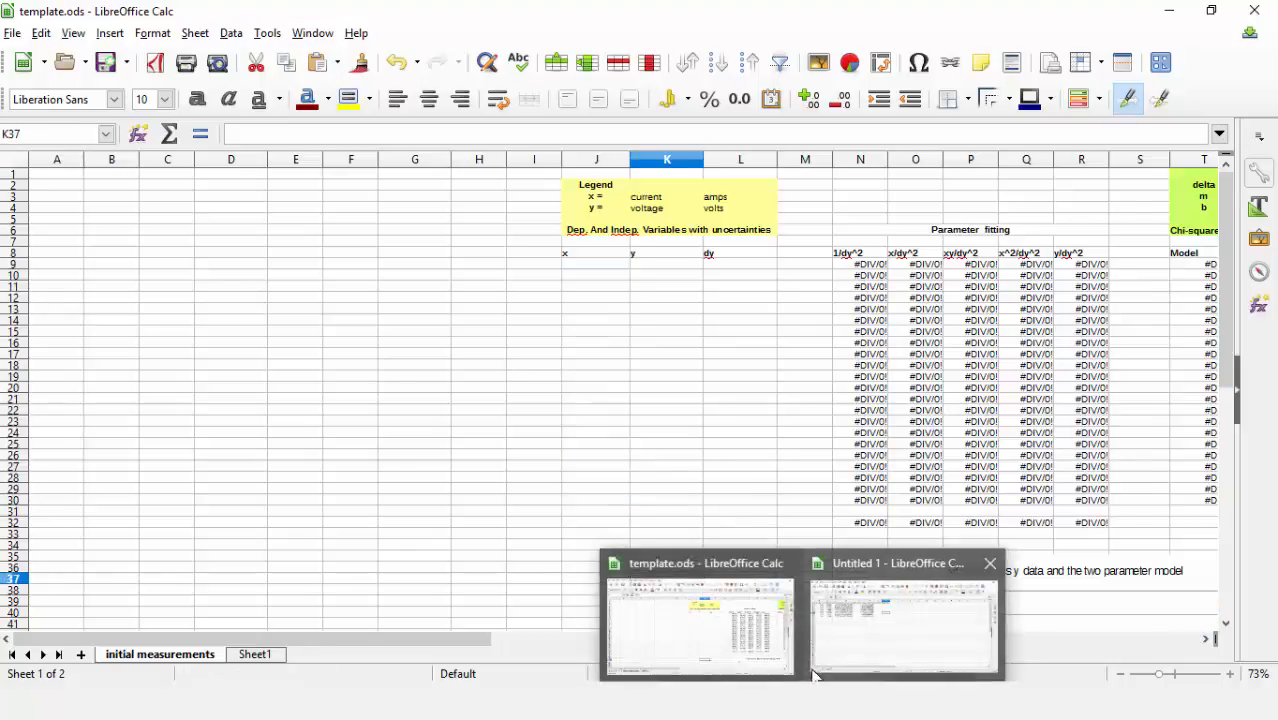
- Copy the mass and stretch measurement table A1:F9 from the Untitled 1 spreadsheet and return to template.ods
click(905, 617)
drag(60, 182, 411, 280)
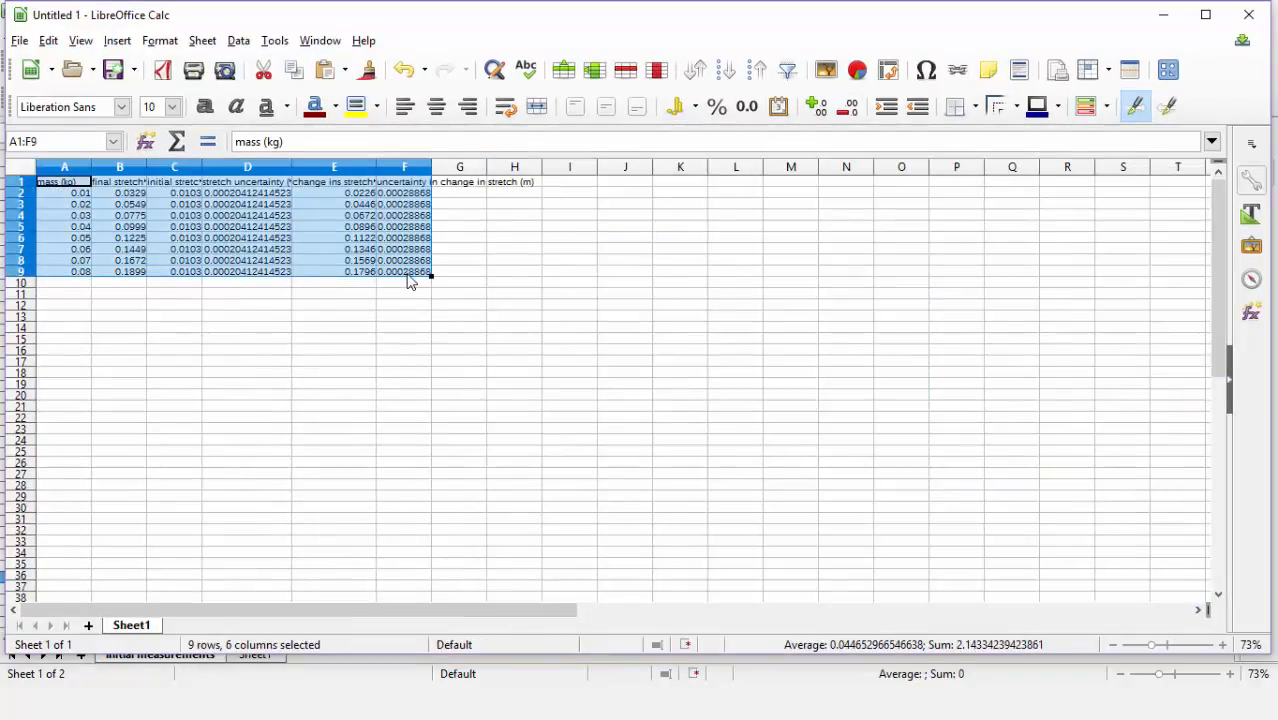
key(ctrl+c)
mouse_move(803, 702)
click(700, 617)
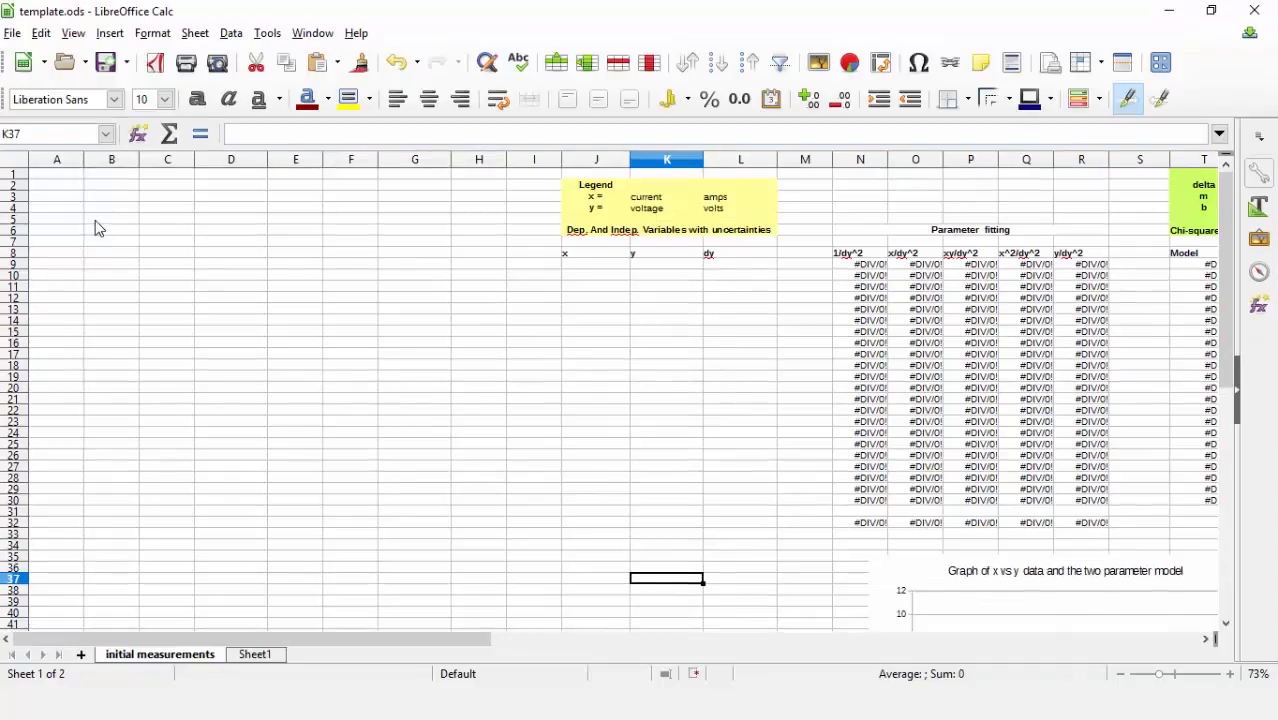
- Paste the measurement table at A8 and link the x values in J9:J16 to the mass column, starting with =A9
click(60, 254)
key(ctrl+v)
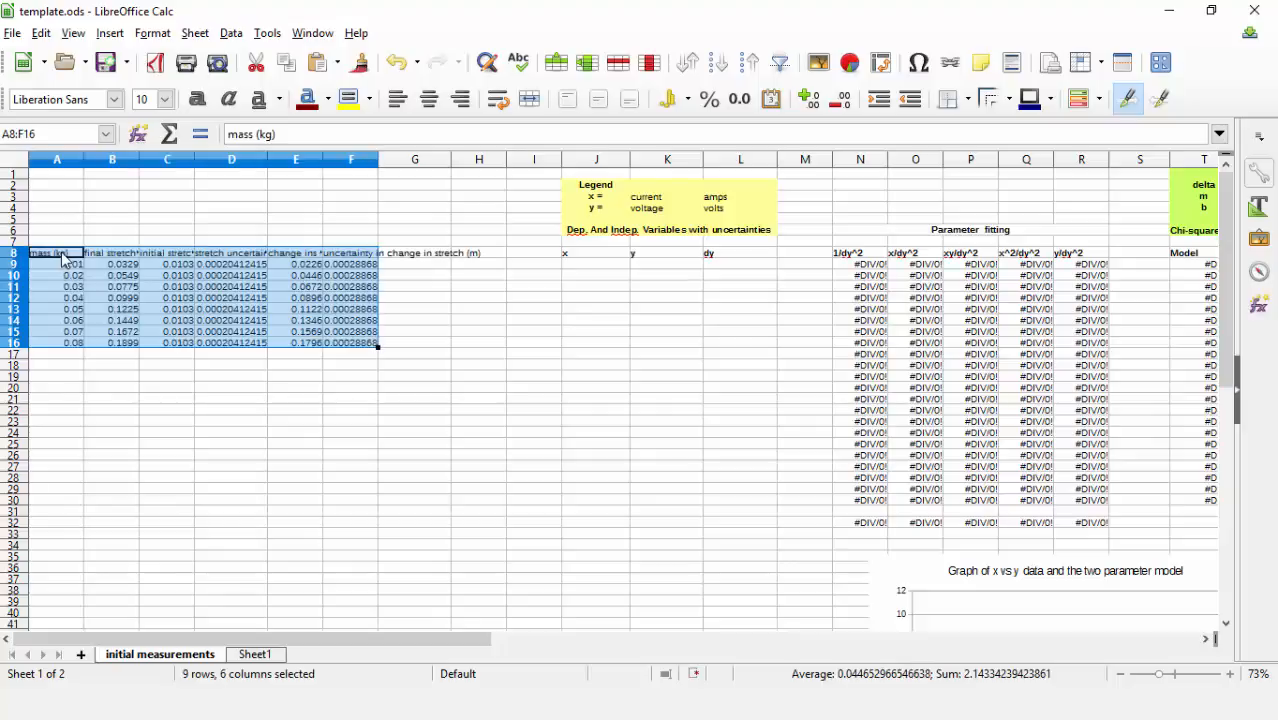
click(590, 265)
text(=)
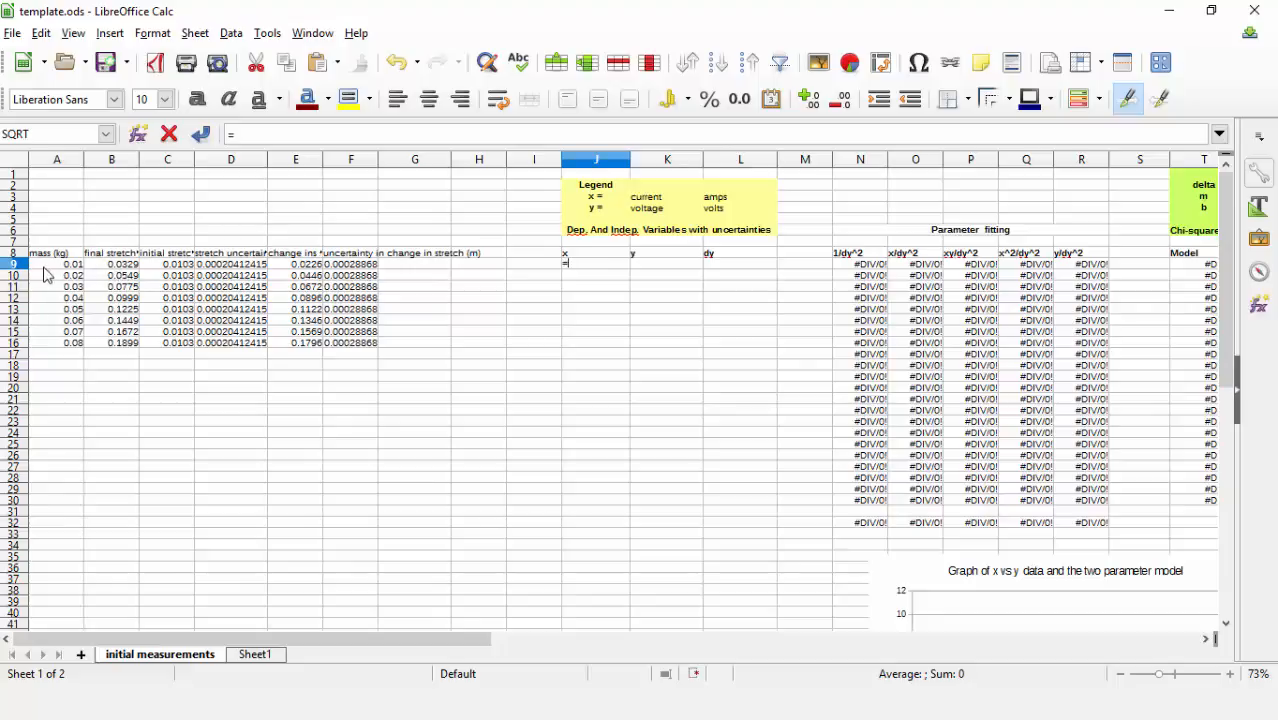
key(Return)
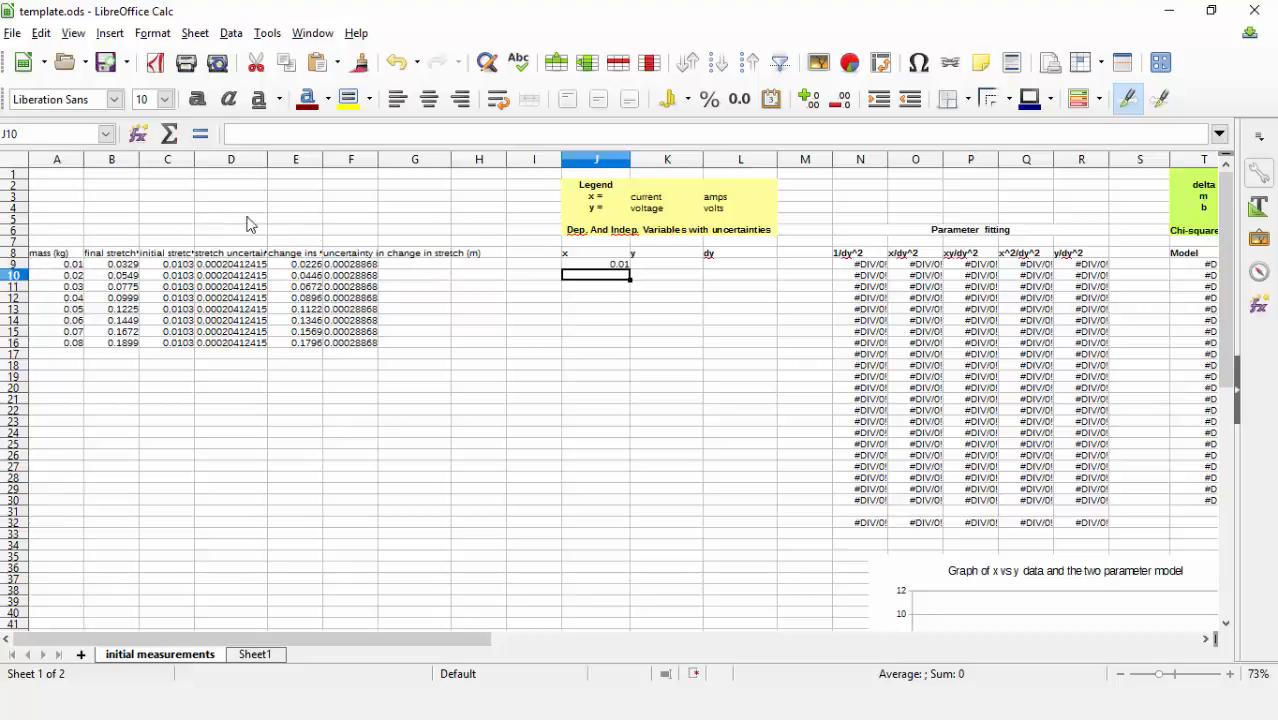
click(623, 265)
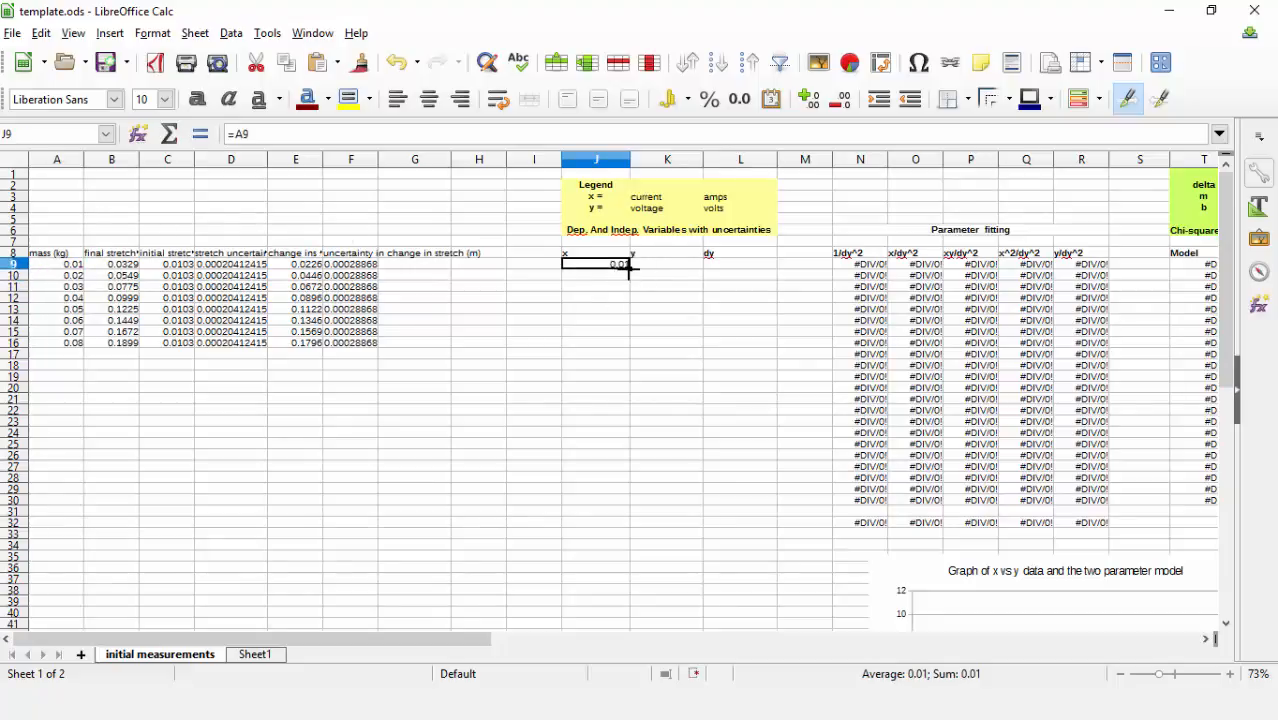
drag(629, 269, 616, 342)
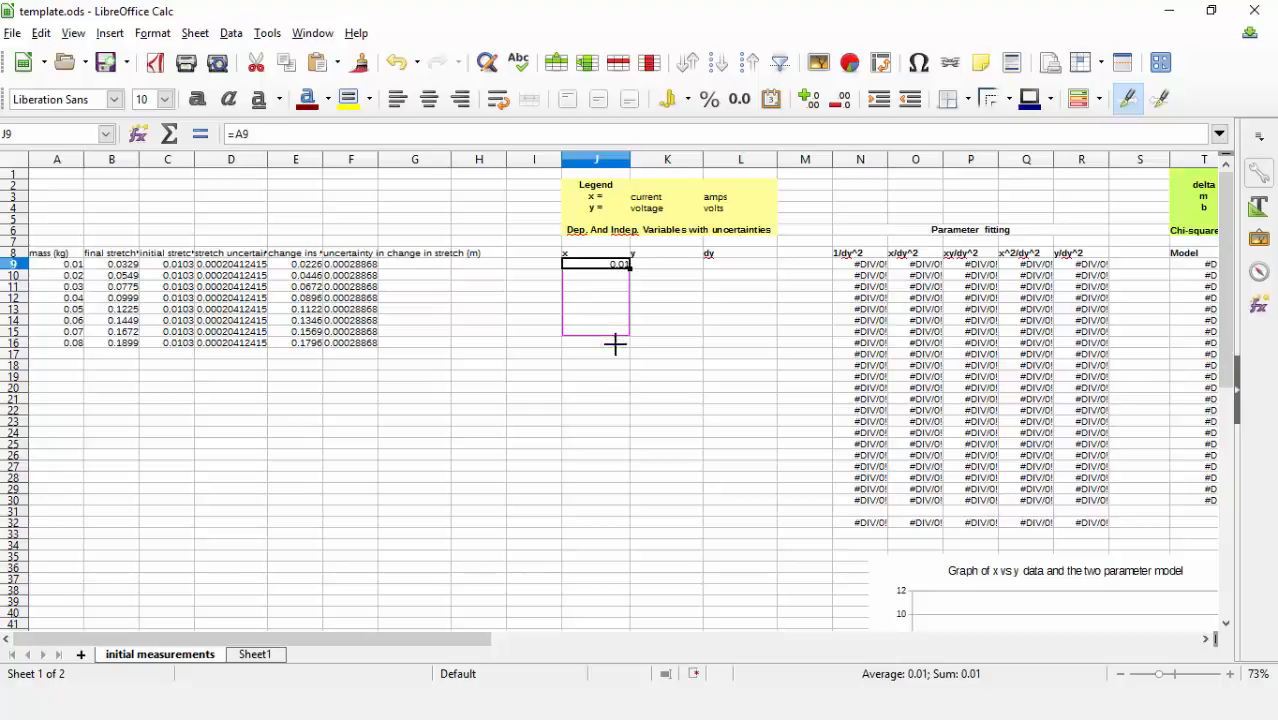
- Link the y values in K9:K16 to the change in stretch column, starting with =E9
click(647, 268)
text(=)
click(303, 268)
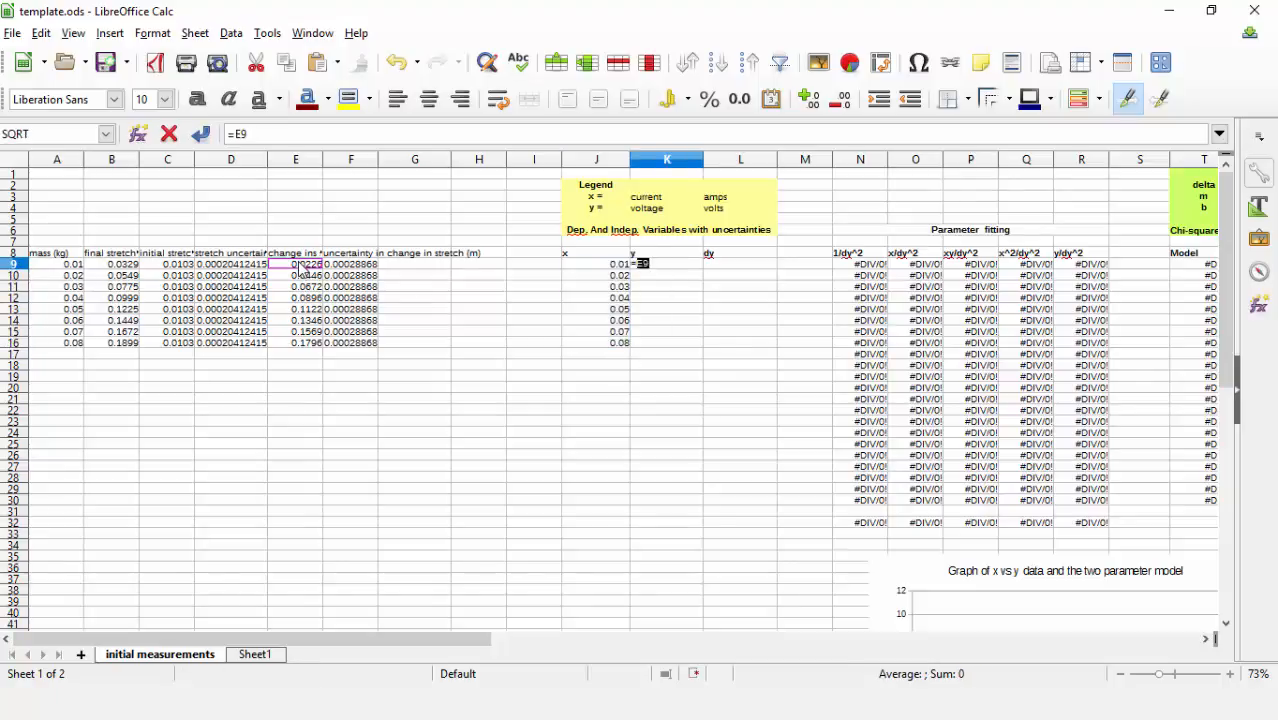
key(Return)
click(695, 266)
drag(703, 270, 702, 345)
- Link the dy values in L9:L16 to the uncertainty in change in stretch column, starting with =F9
click(736, 268)
text(=)
click(380, 268)
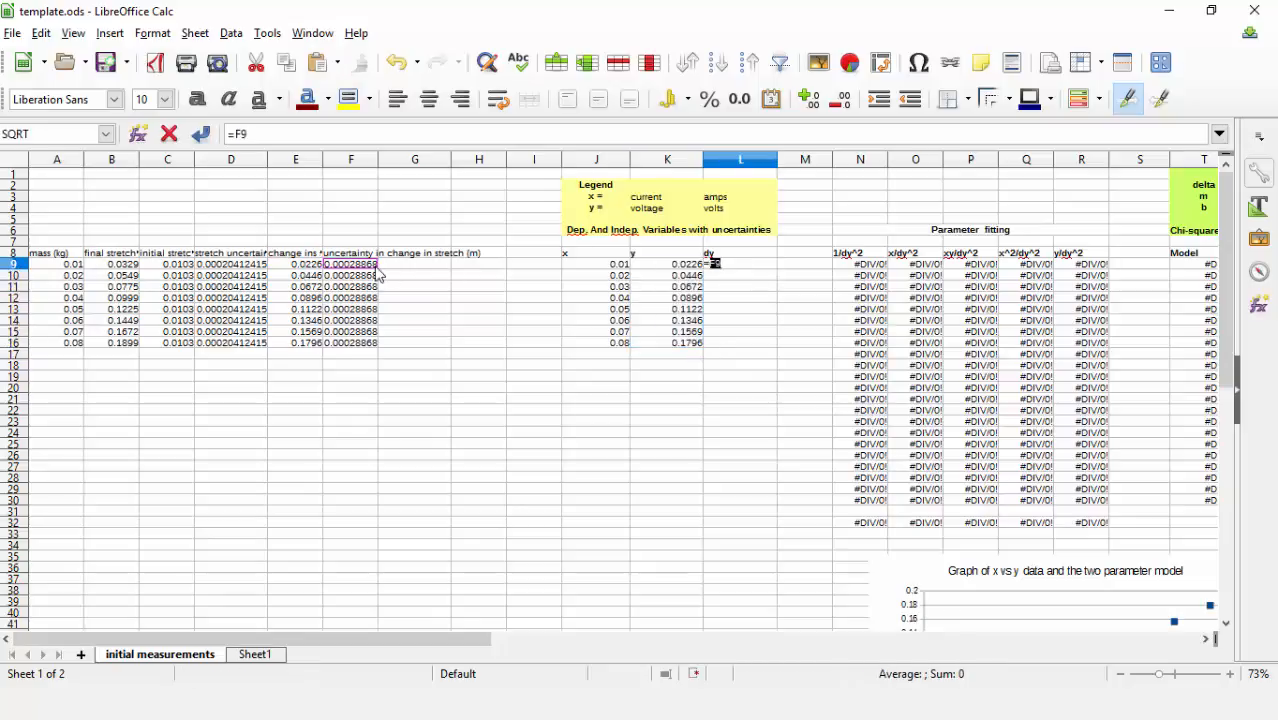
key(Return)
click(715, 264)
drag(775, 267, 767, 346)
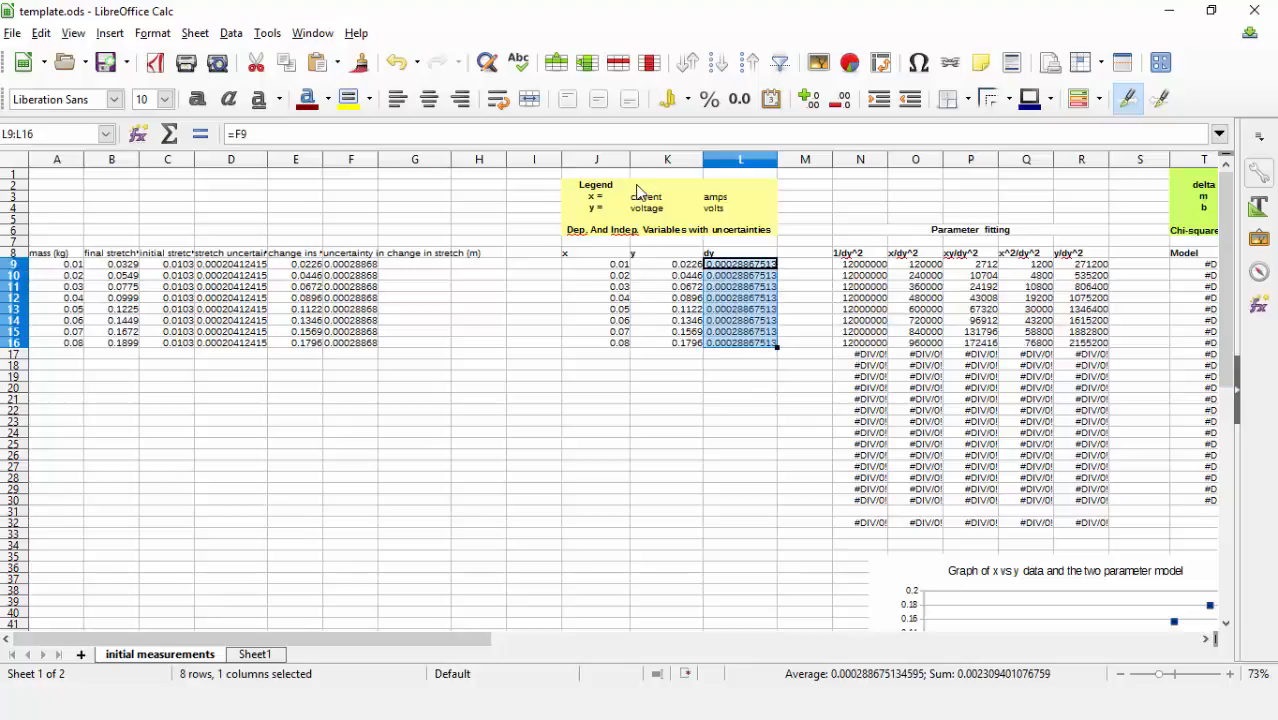
- Update the legend so x is mass in kg and y is stretch in m
click(643, 199)
text(mass)
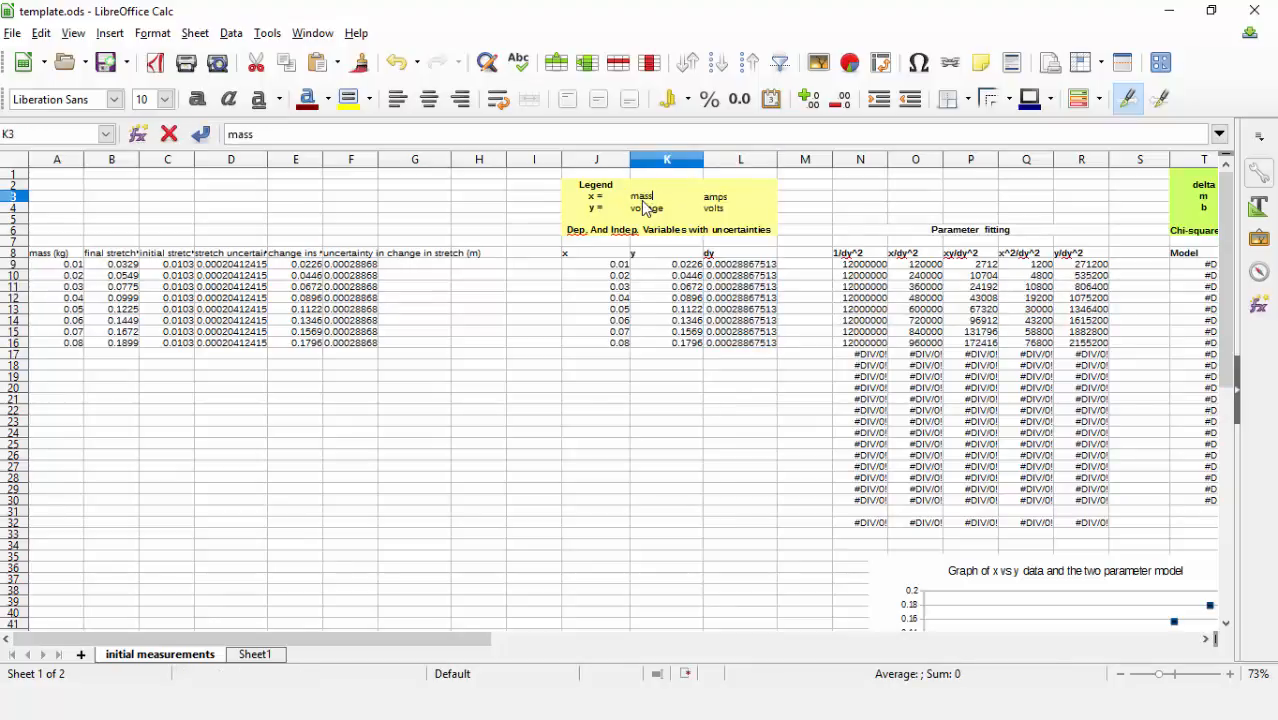
key(Tab)
text(kg)
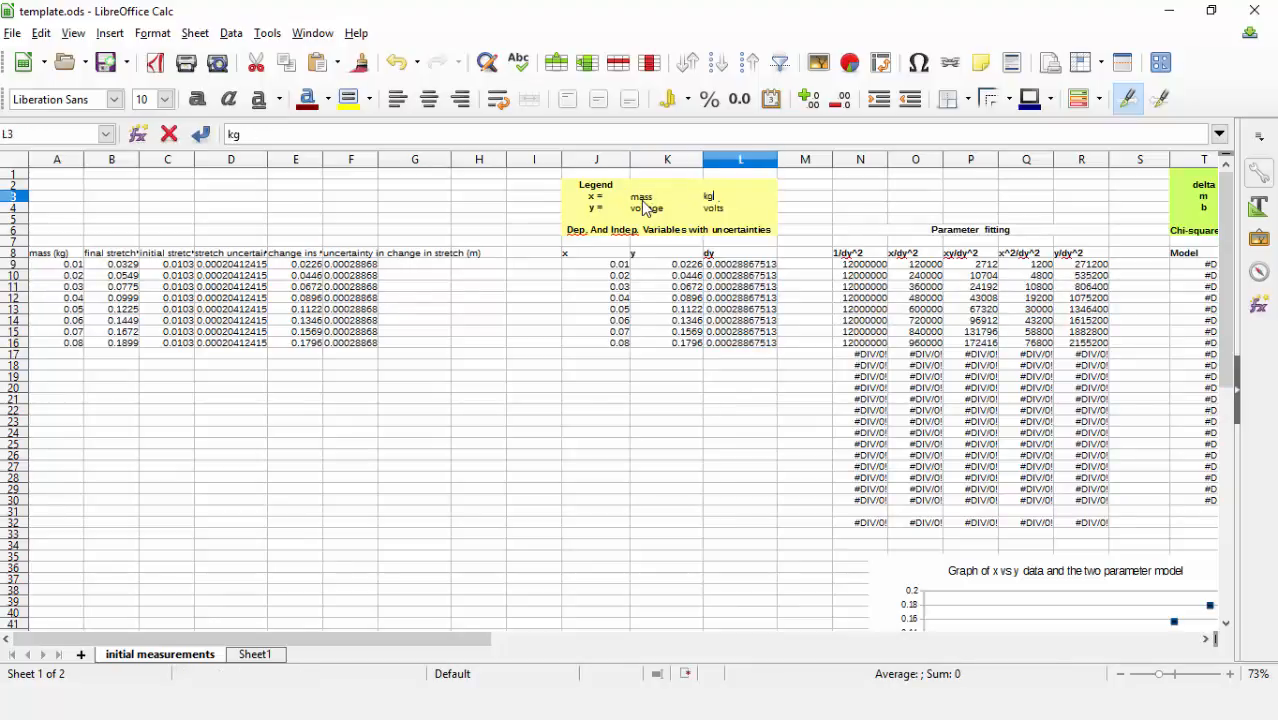
click(644, 207)
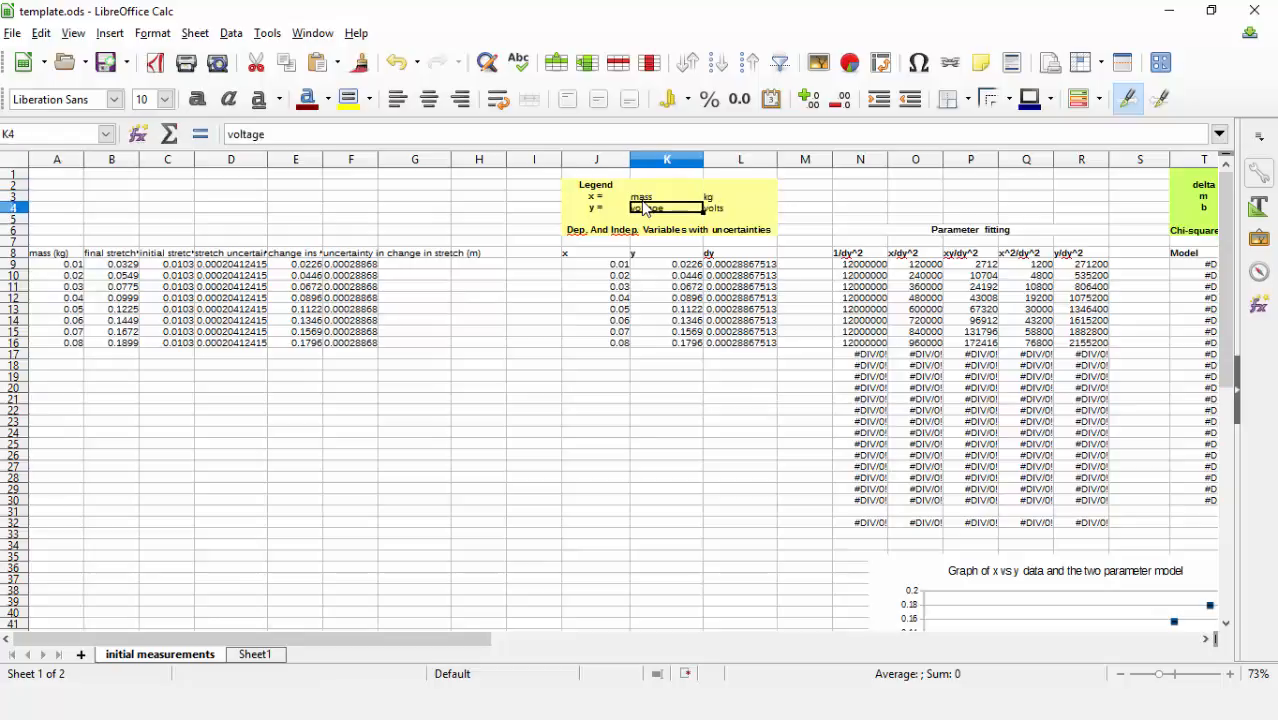
text(stre)
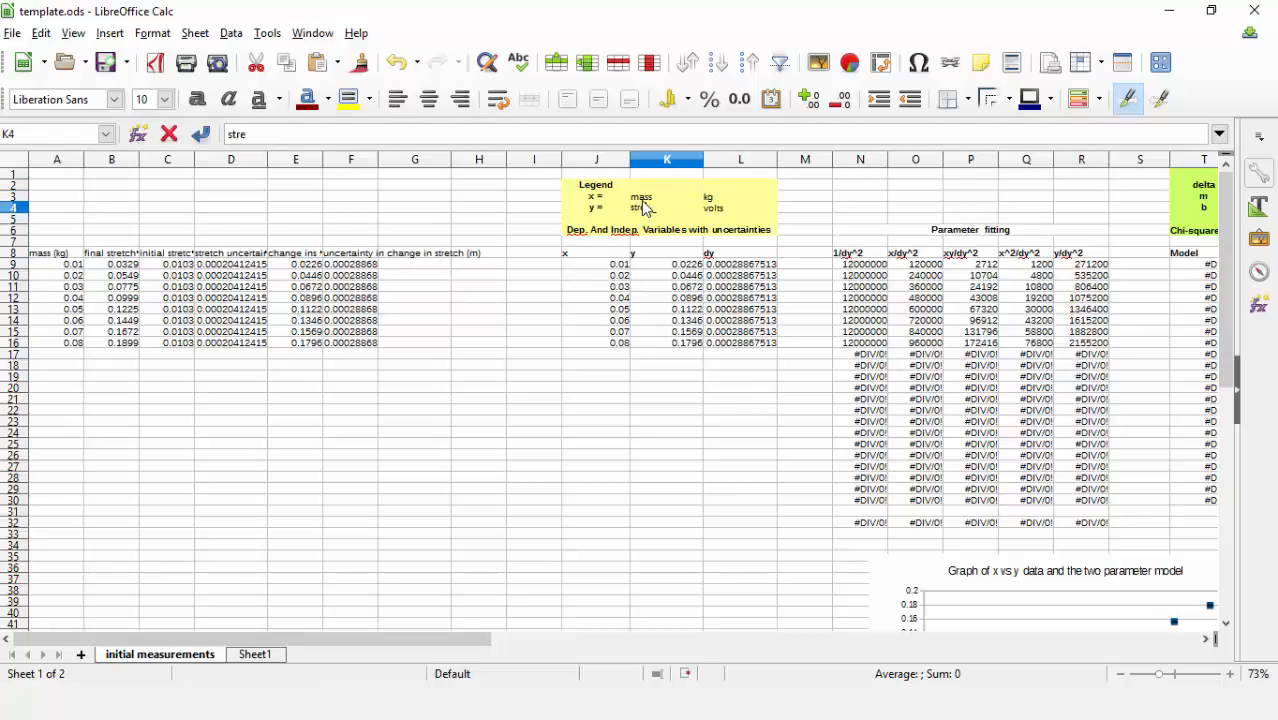
text(tah)
key(Tab)
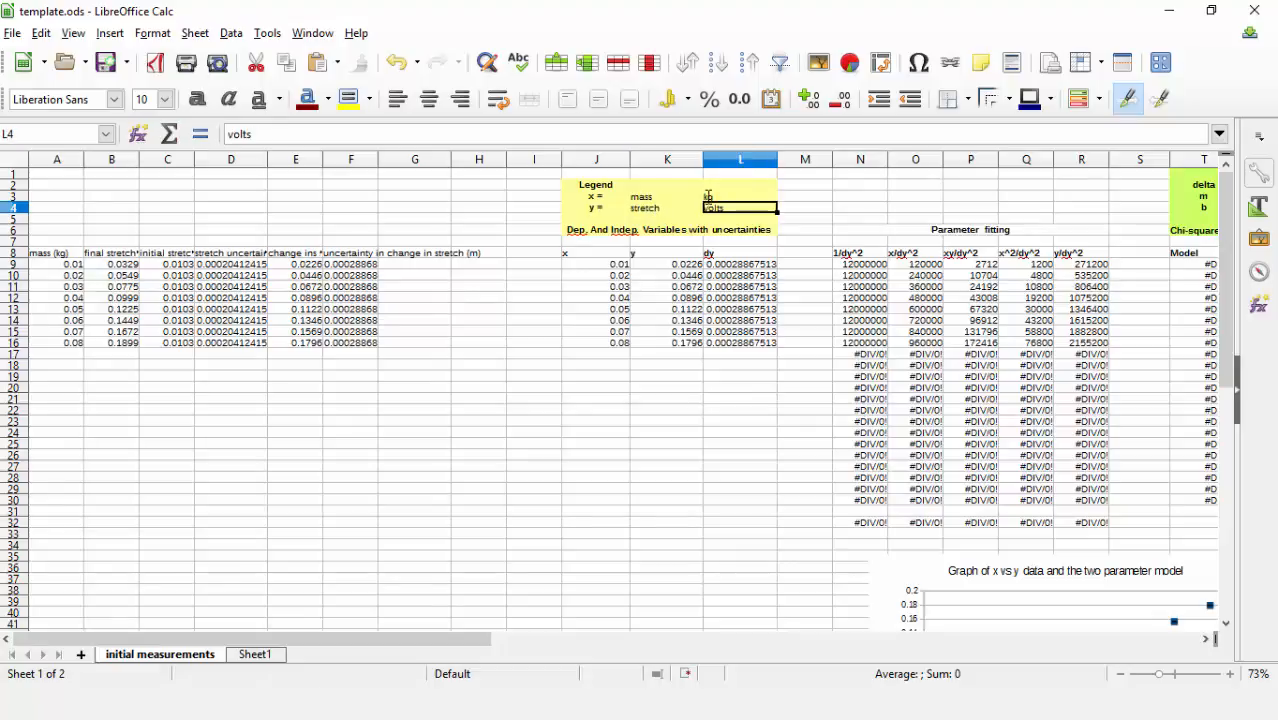
text(m)
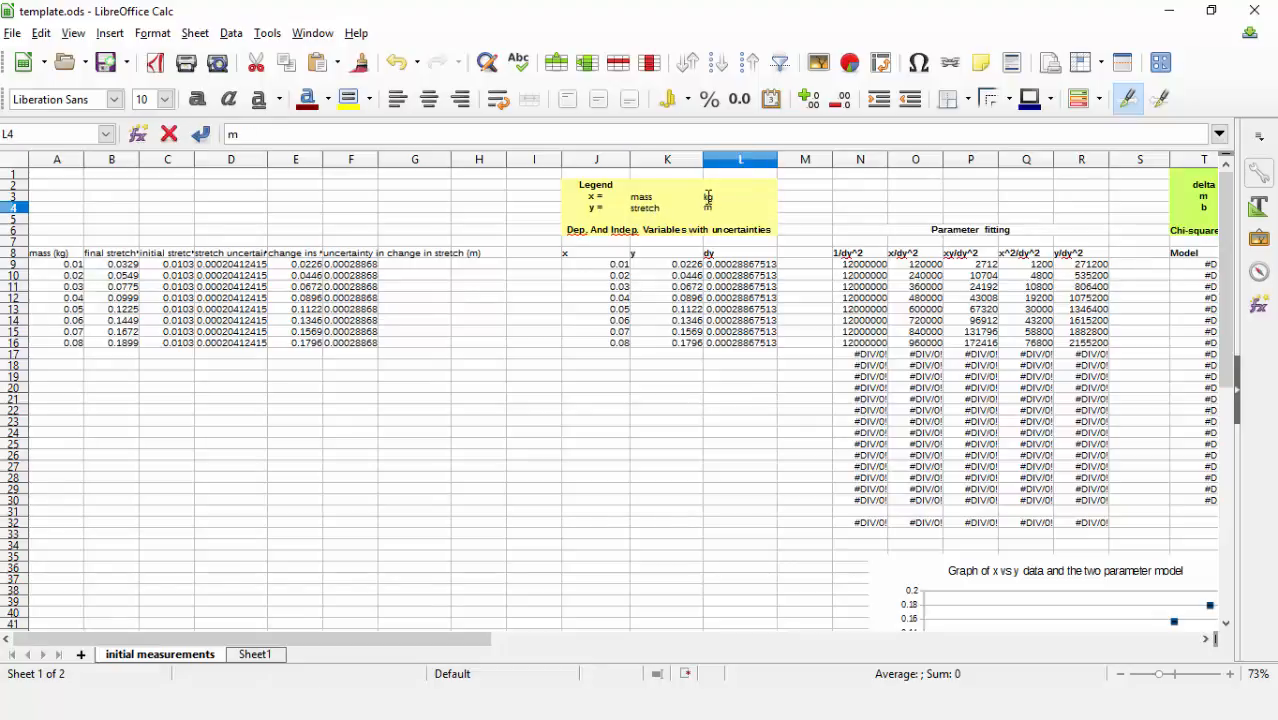
key(Return)
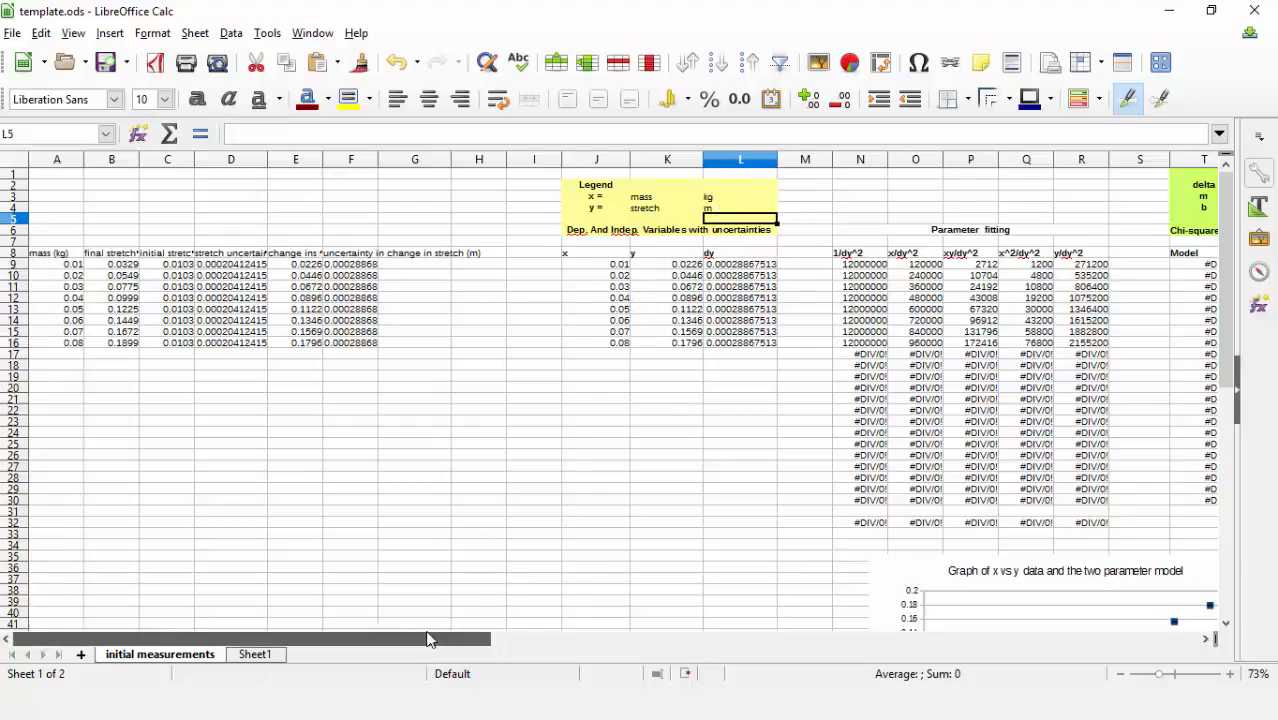
- Check the graphs and the formula rows beyond the measured data, and undo the last change
drag(428, 637, 535, 638)
scroll(489, 394, down, 4)
scroll(489, 394, down, 1)
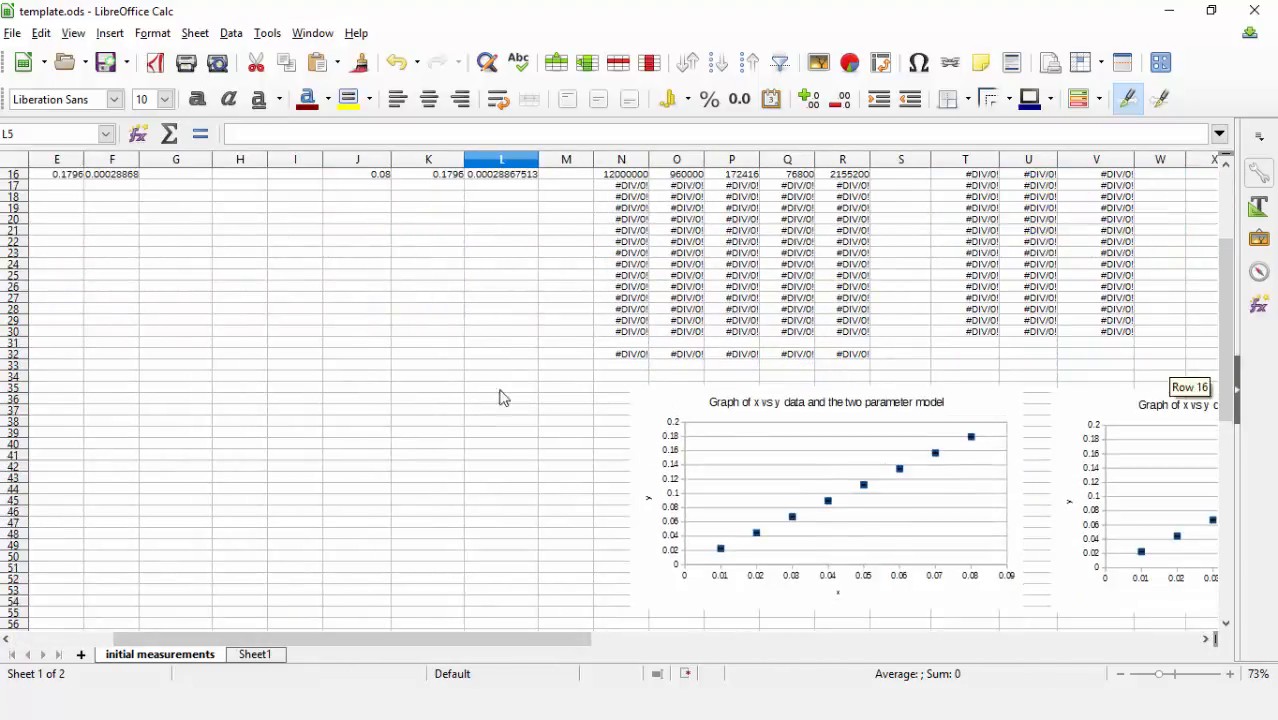
scroll(792, 436, up, 4)
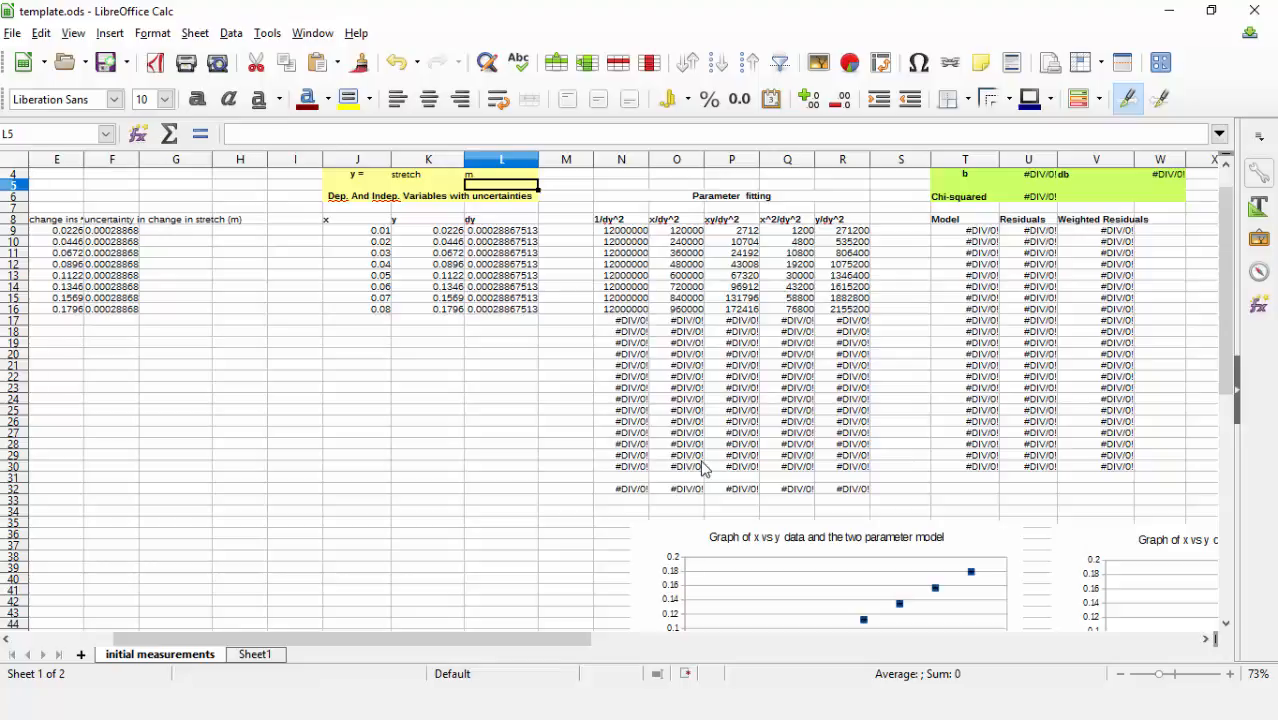
scroll(703, 468, right, 4)
scroll(703, 466, left, 4)
key(ctrl+z)
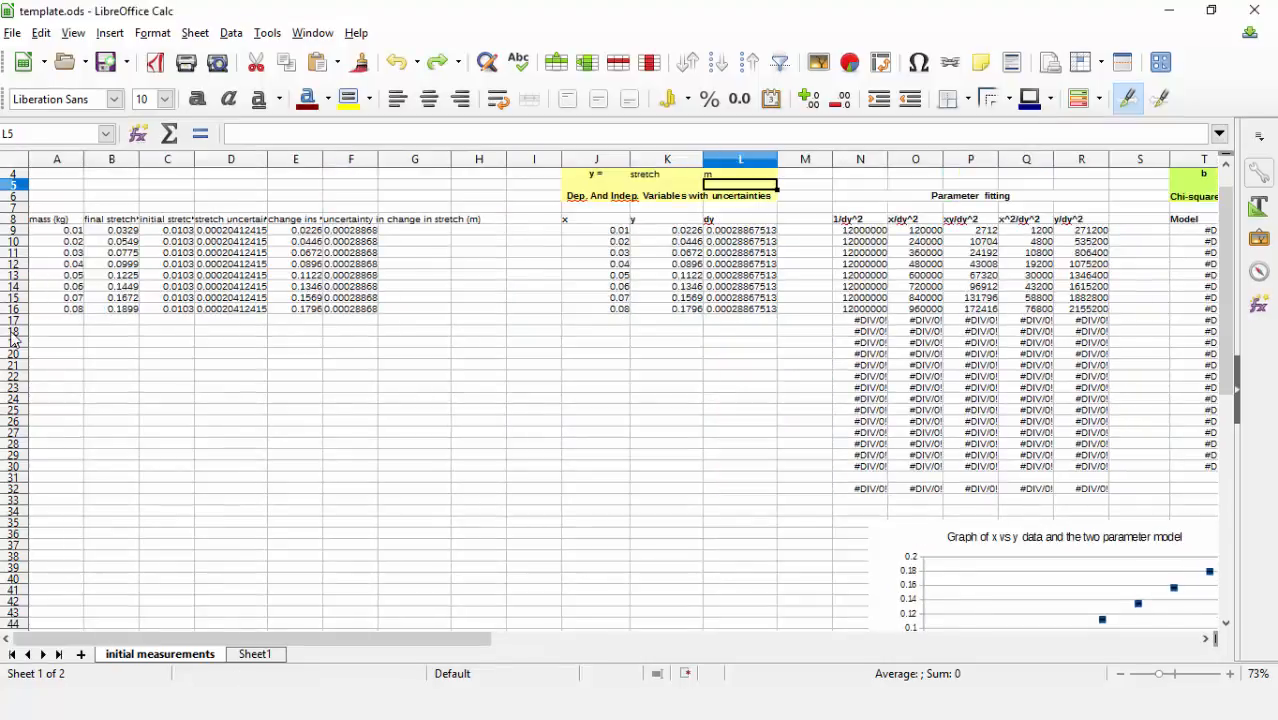
- Copy the initial measurements sheet within the current document, placing it before the original and naming it improvements
right_click(170, 660)
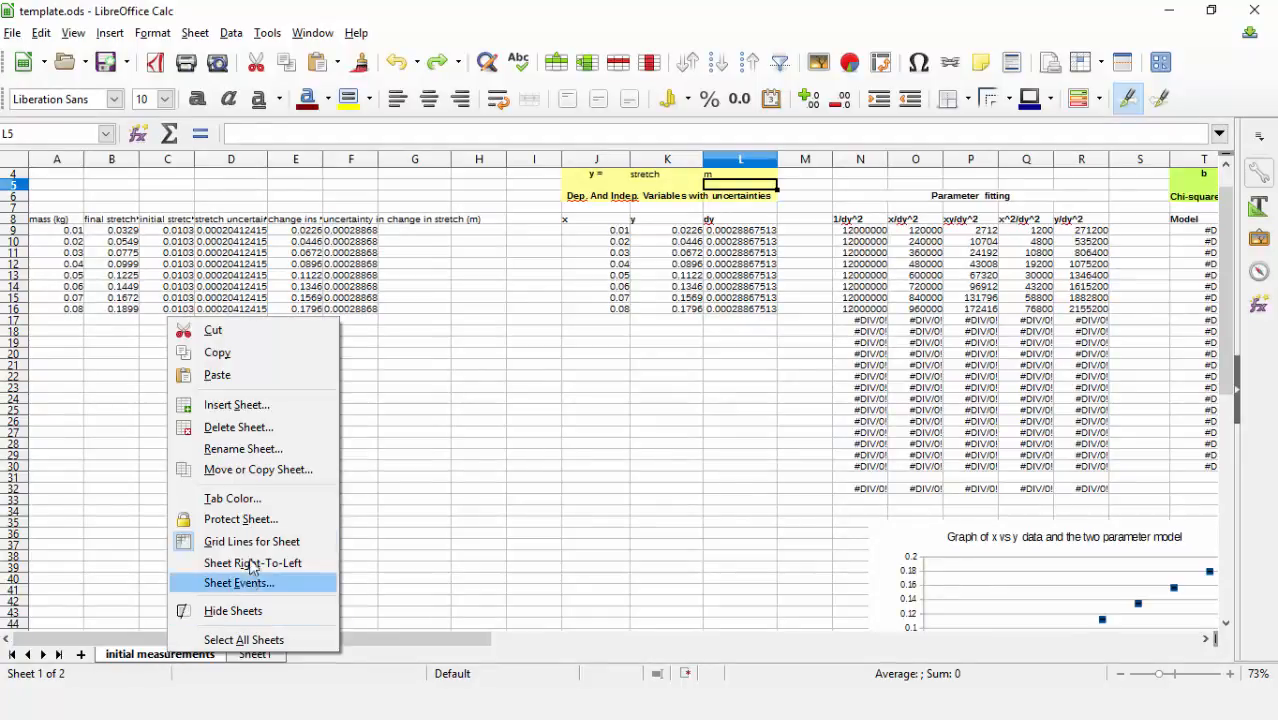
click(224, 470)
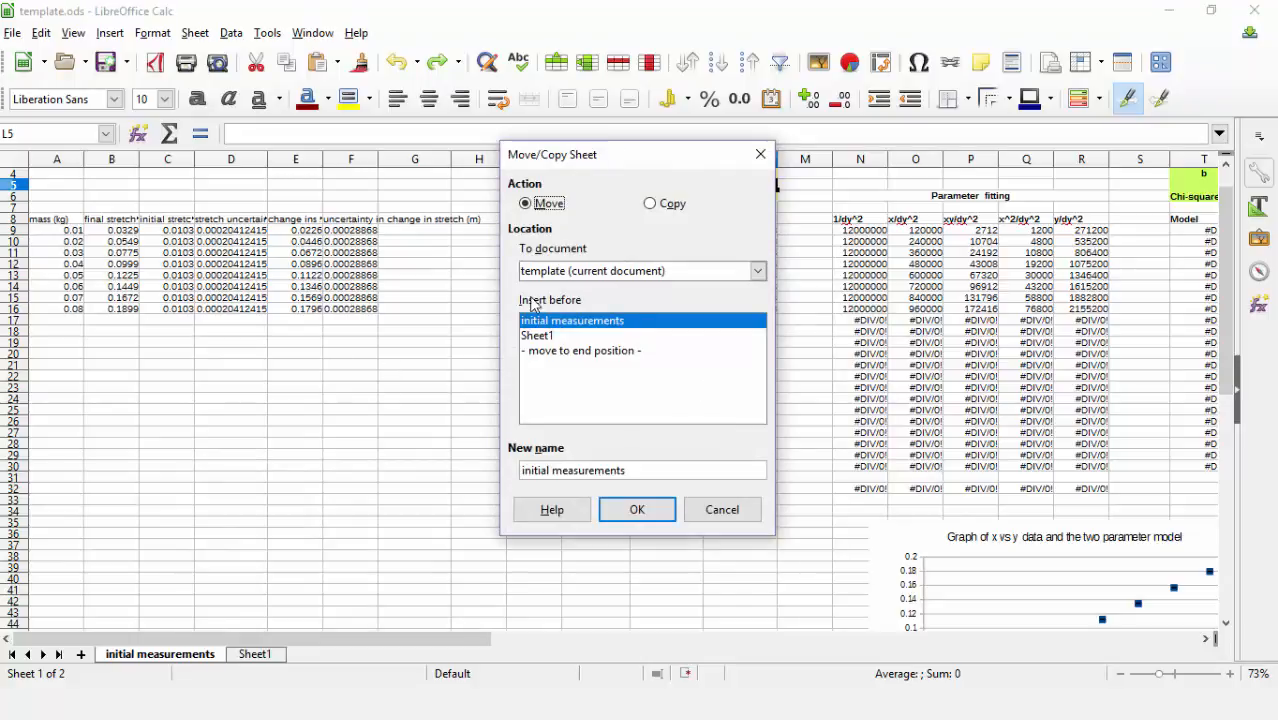
click(652, 204)
drag(636, 467, 469, 469)
text(improvements)
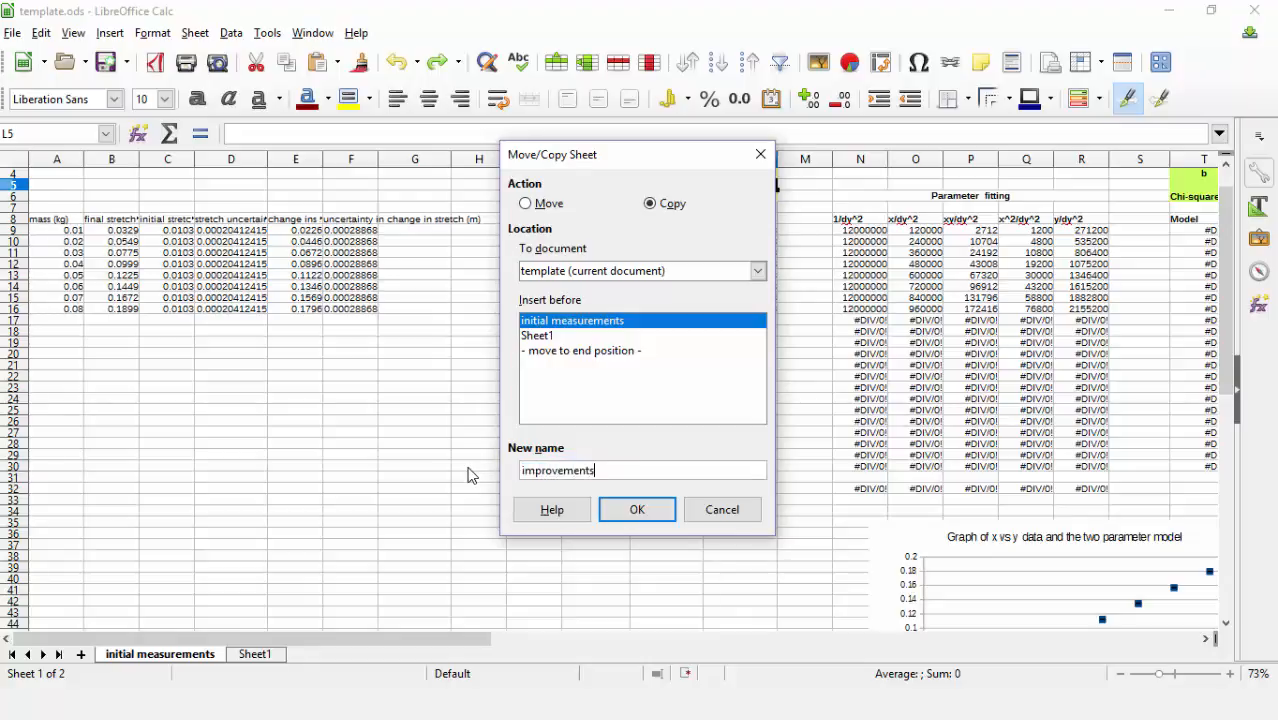
key(Return)
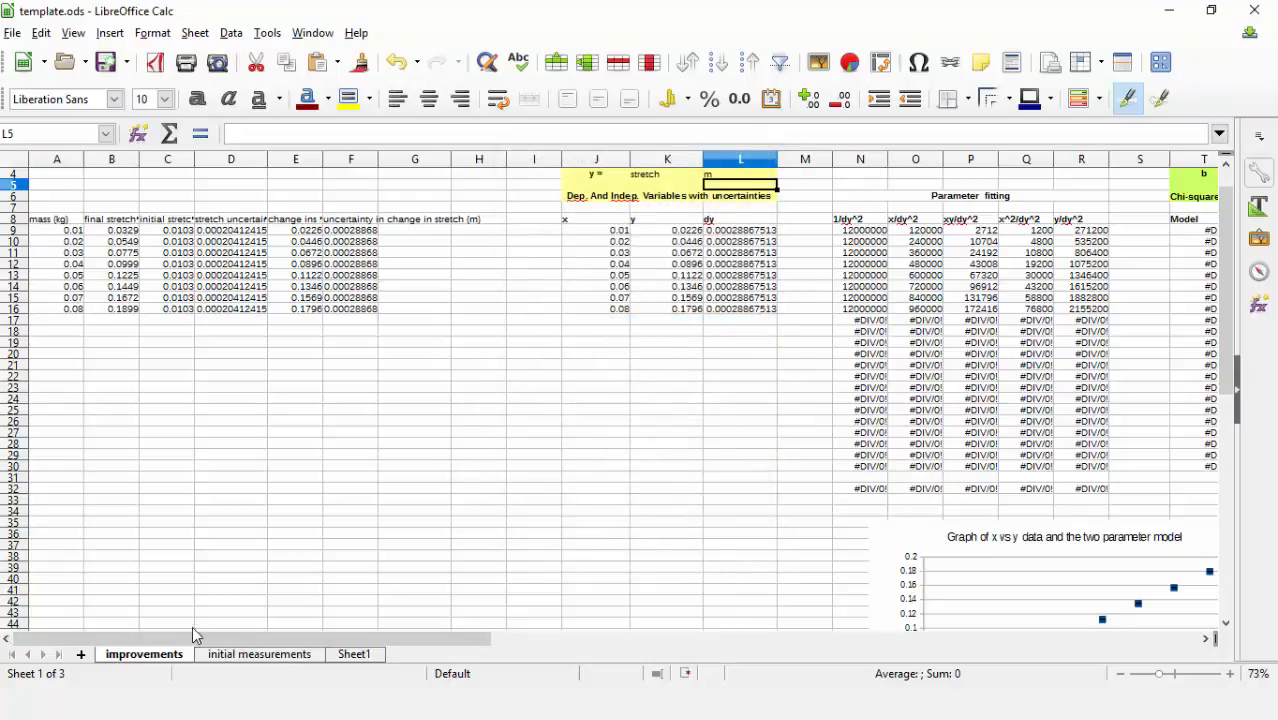
click(177, 654)
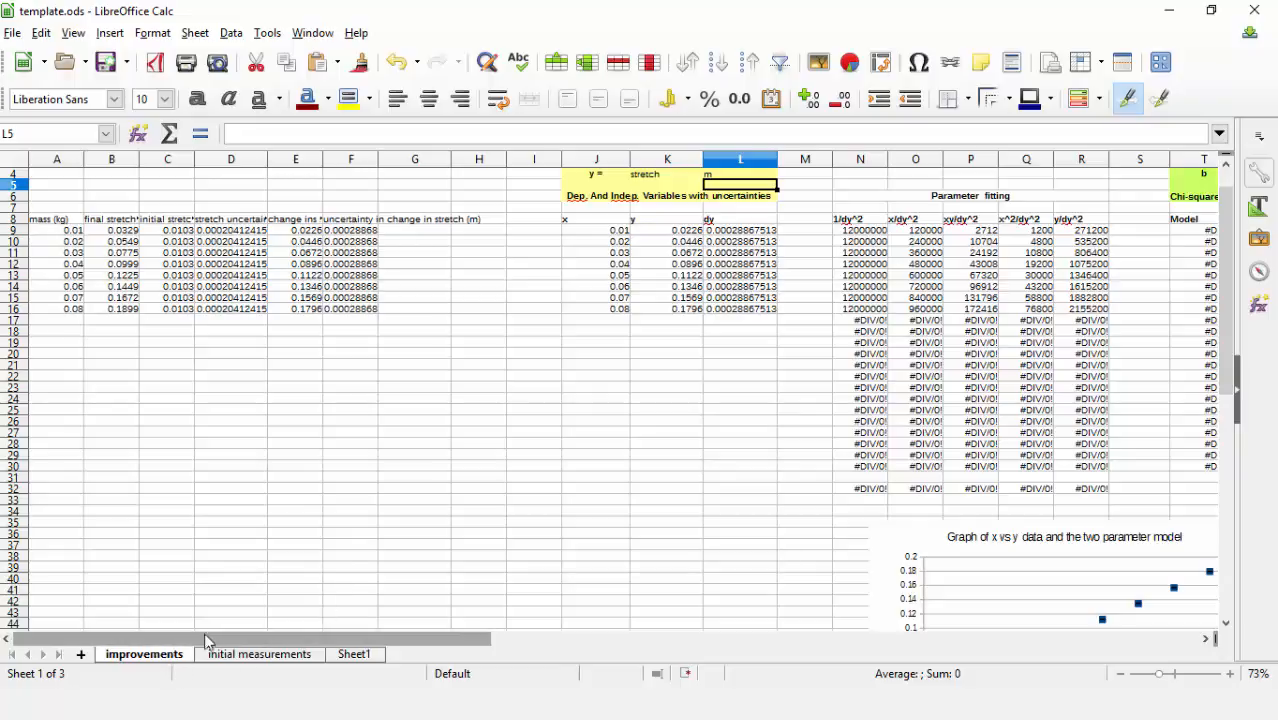
- Delete the unused rows 17 to 30 on the initial measurements sheet
click(240, 656)
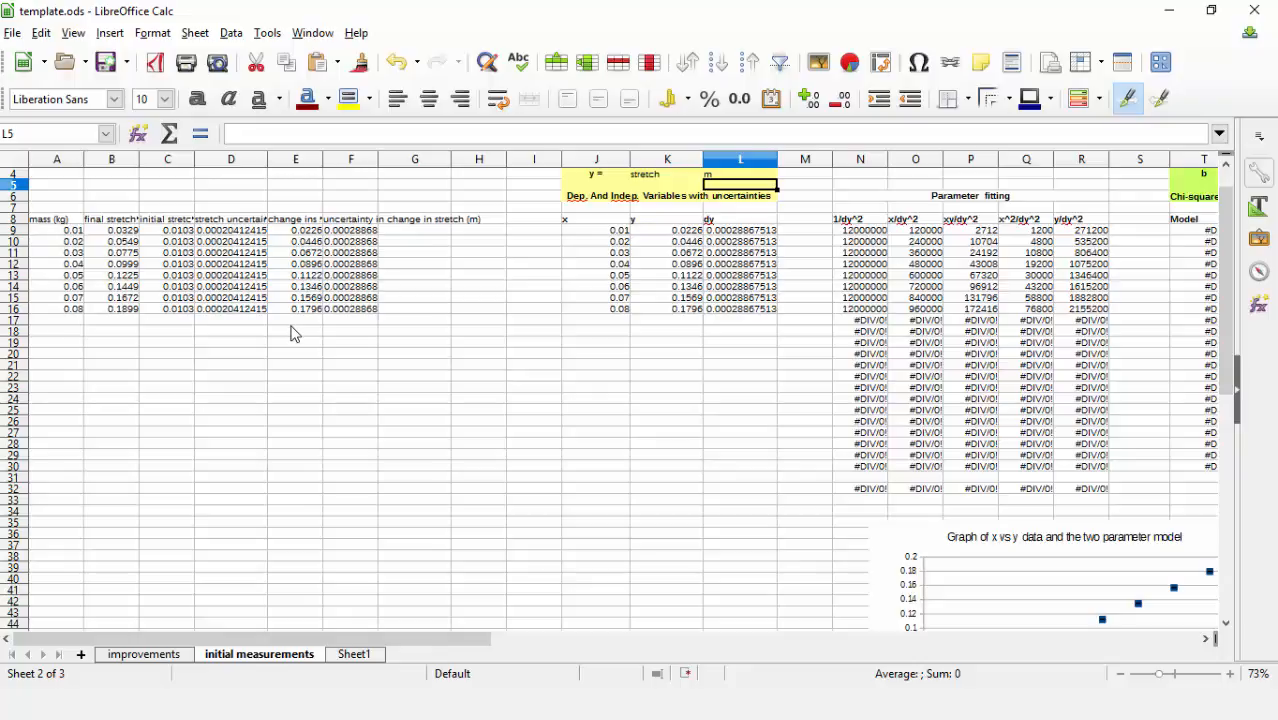
drag(18, 320, 12, 462)
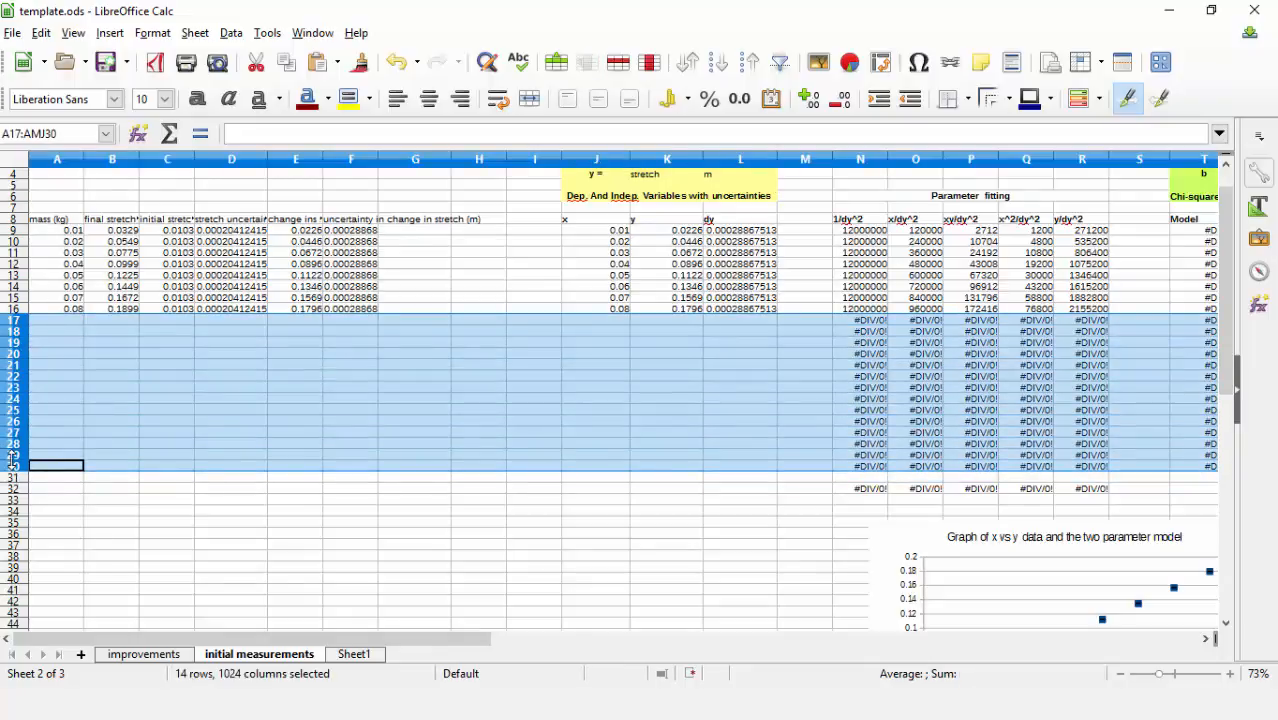
right_click(12, 462)
click(82, 316)
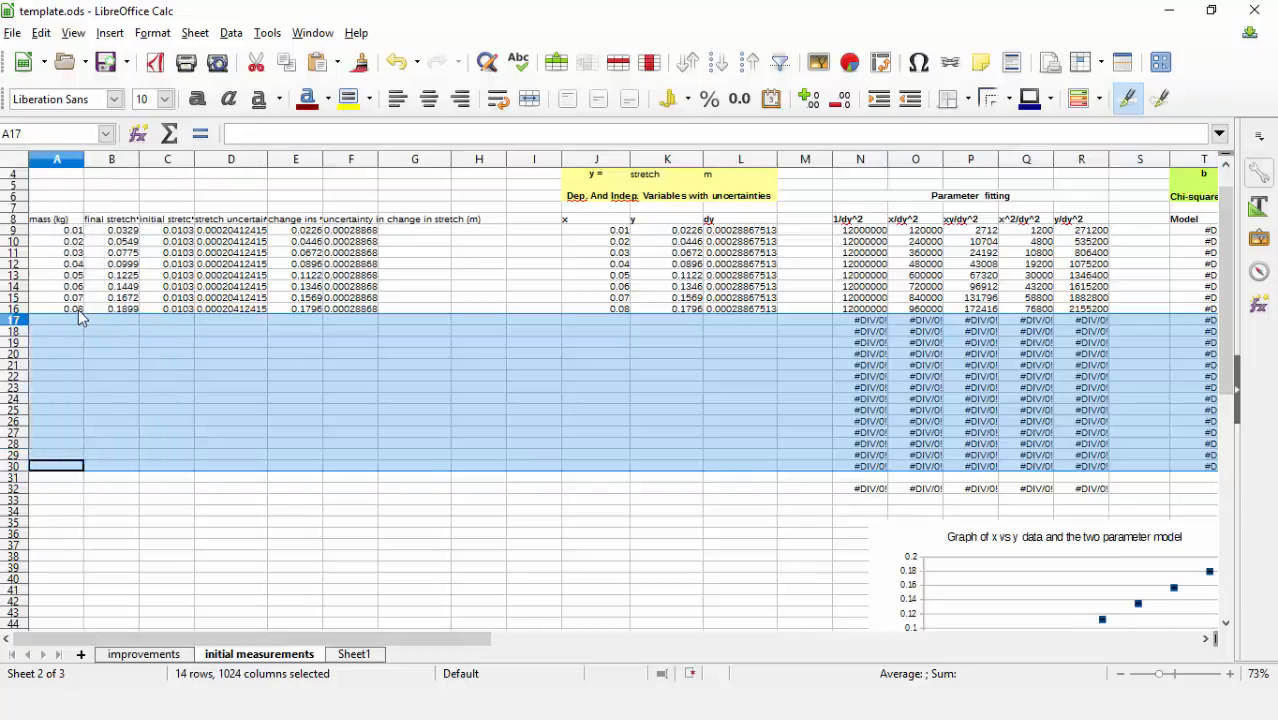
- Examine the fit graphs, fitted parameters and residuals plots on the initial measurements sheet, and return to the improvements sheet
scroll(536, 414, down, 10)
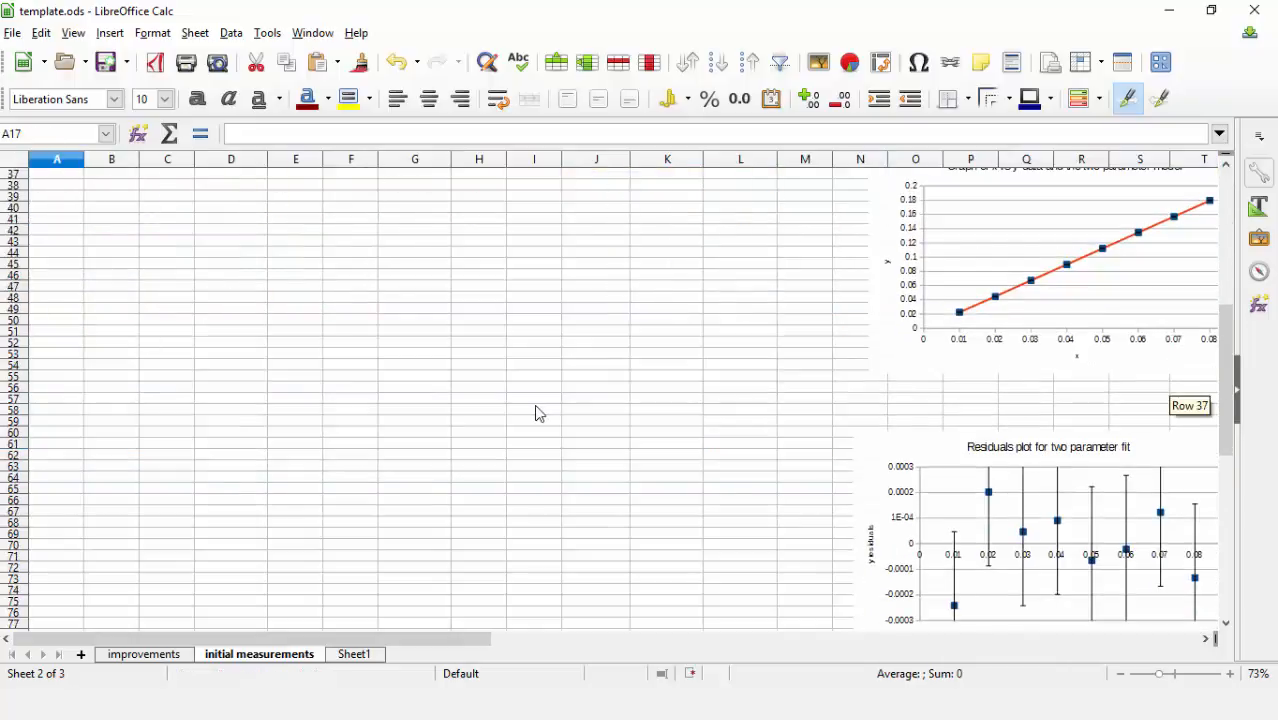
scroll(536, 414, right, 4)
scroll(536, 414, up, 4)
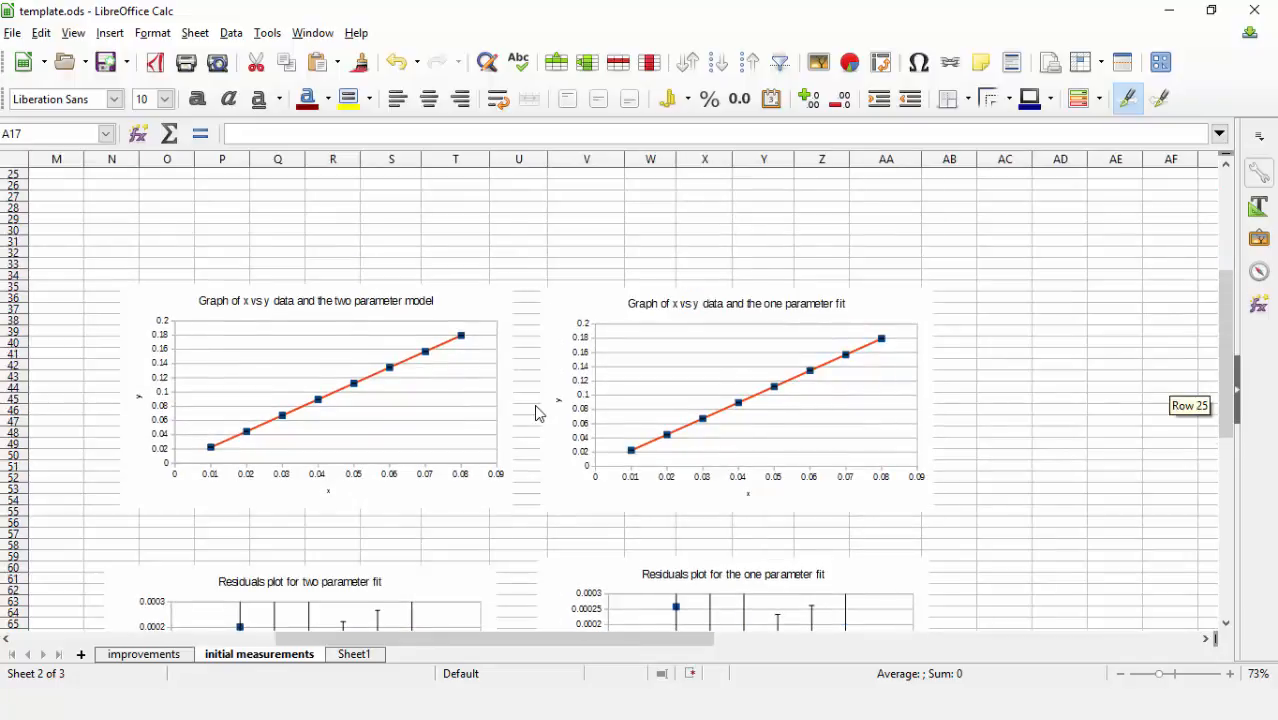
scroll(536, 414, up, 8)
scroll(536, 414, left, 3)
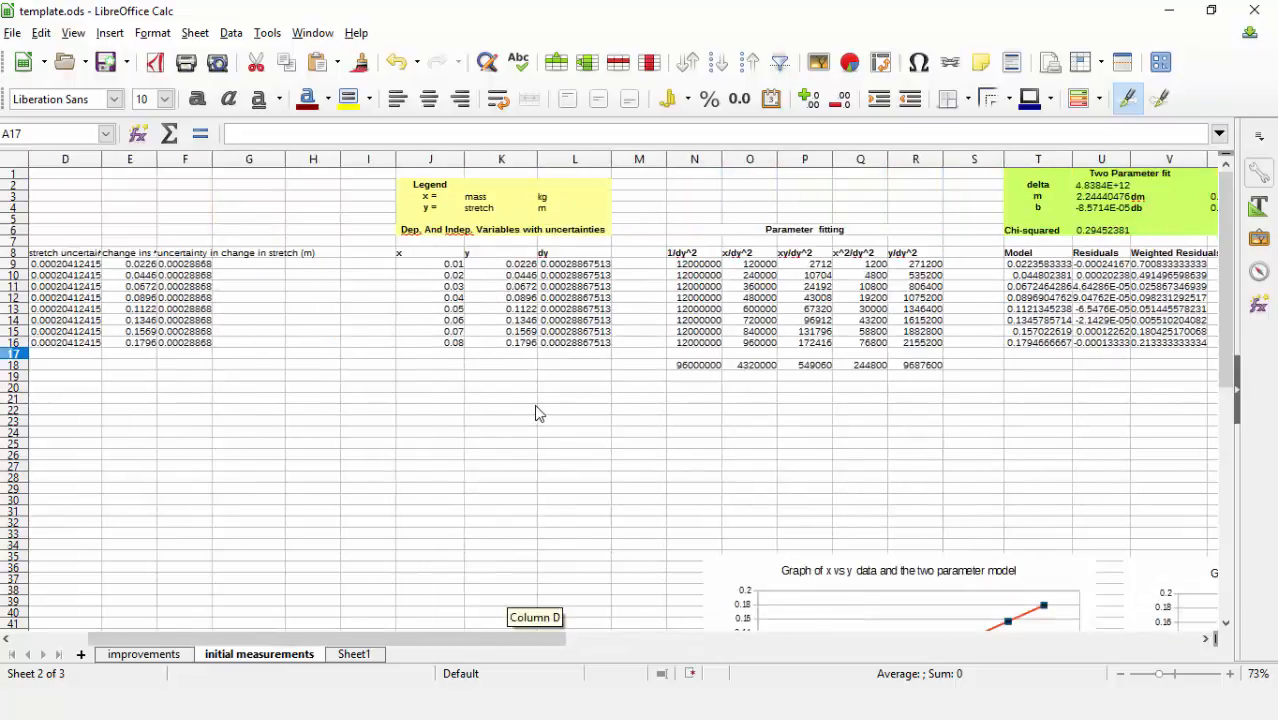
scroll(536, 414, down, 6)
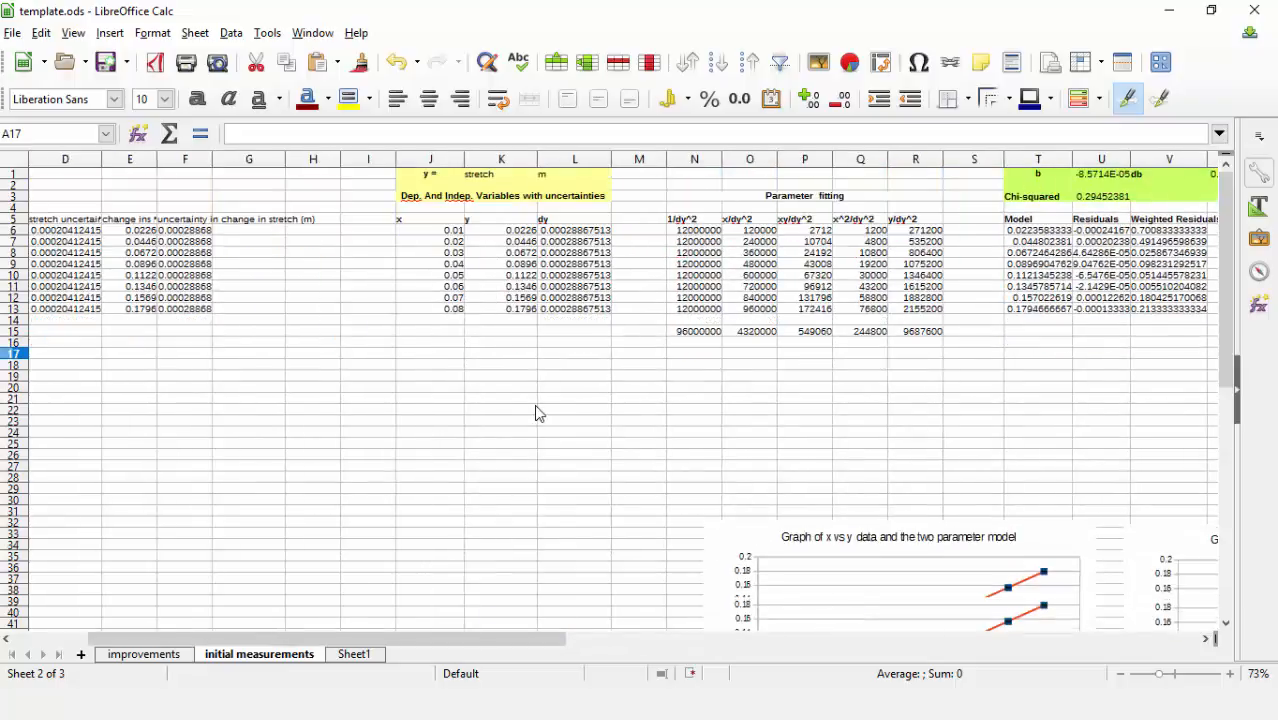
scroll(536, 406, down, 6)
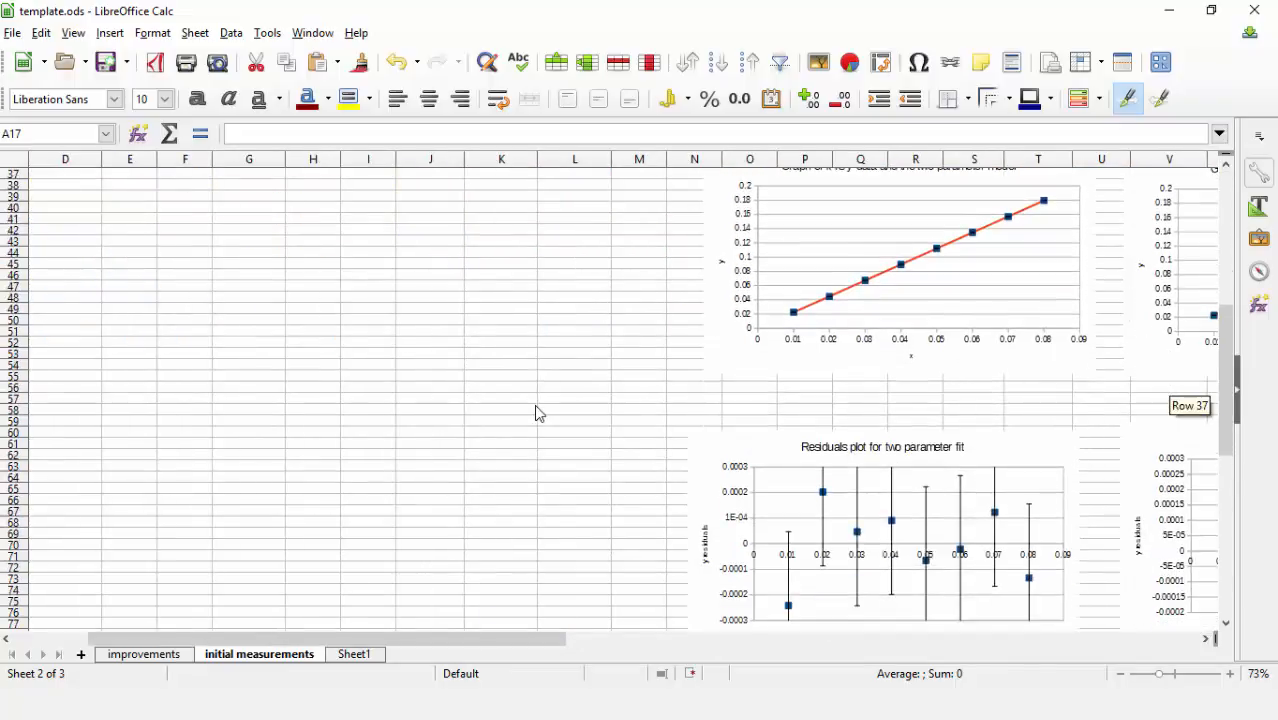
click(150, 657)
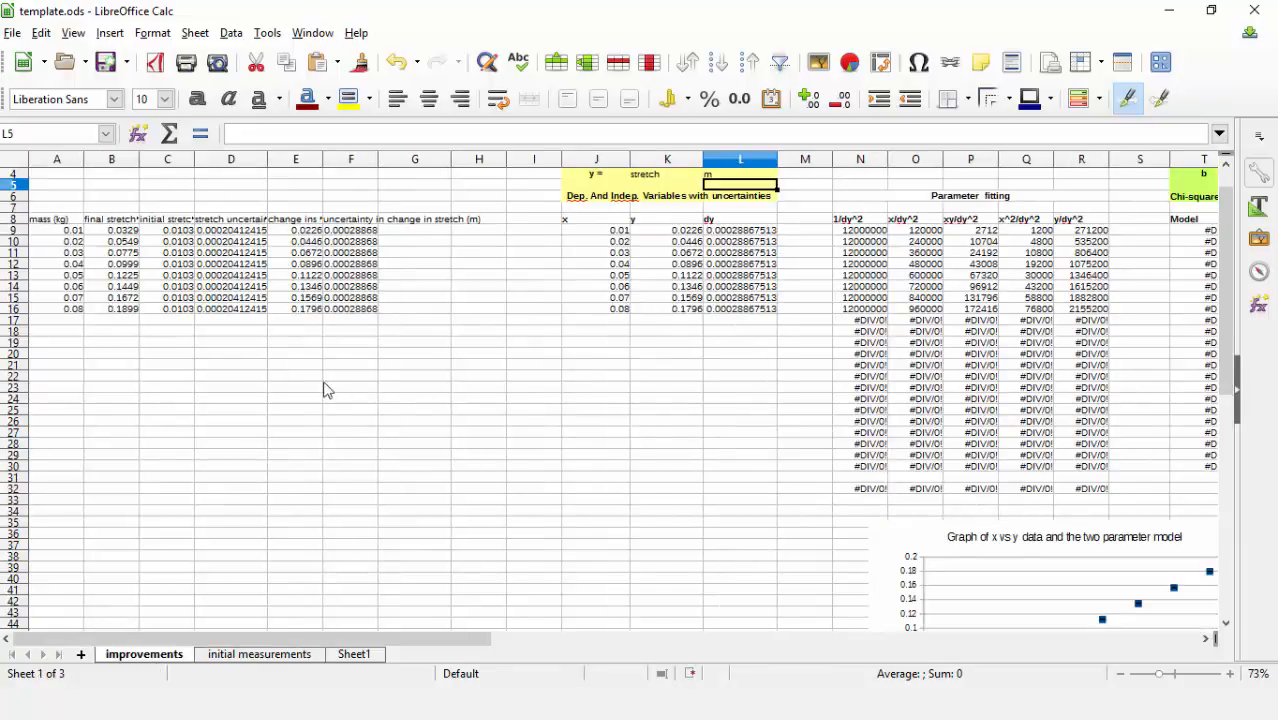